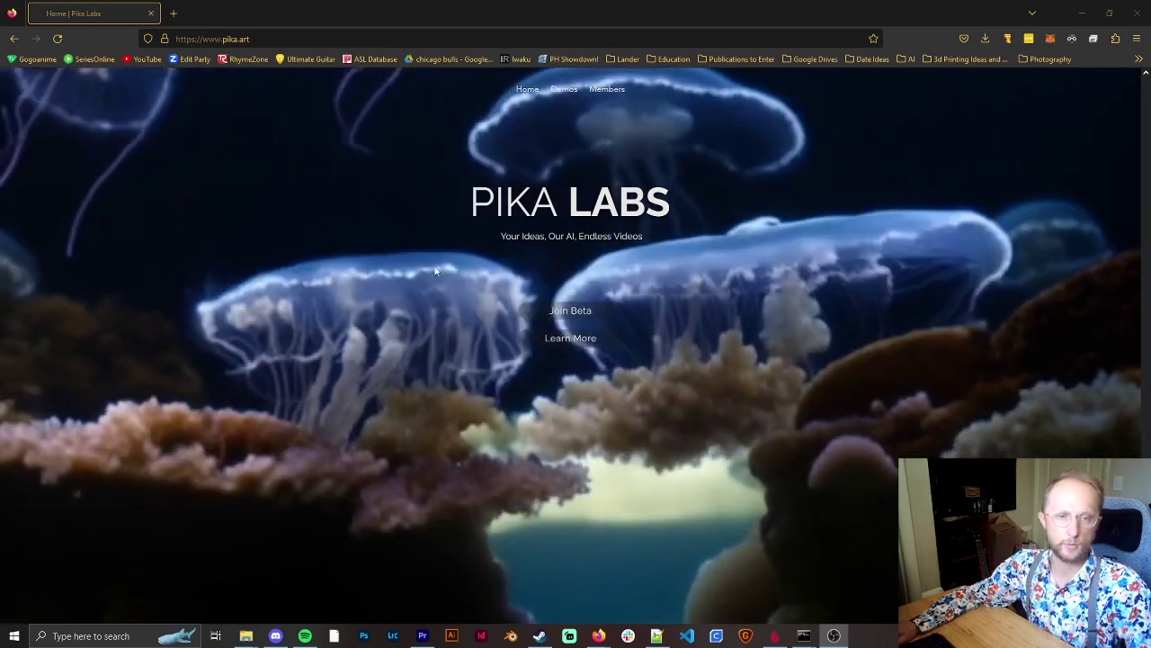
Close the Firefox window showing the Pika Labs site to reveal Discord.
click(1136, 16)
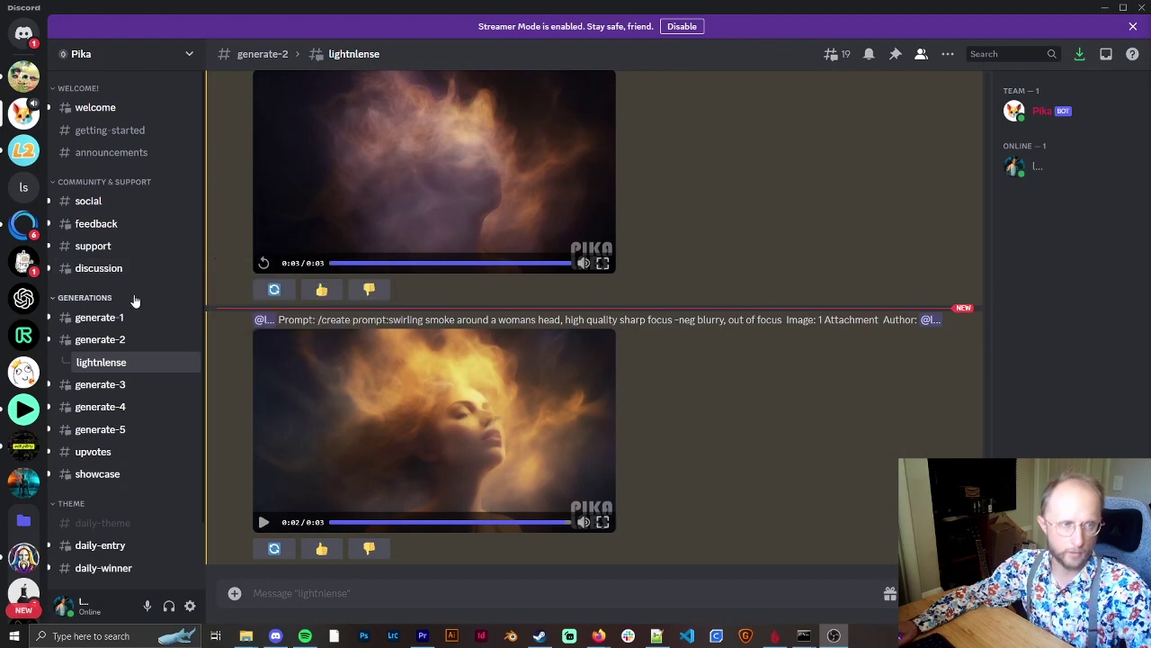
Go through #welcome to #getting-started and scroll its /create usage instructions.
click(133, 108)
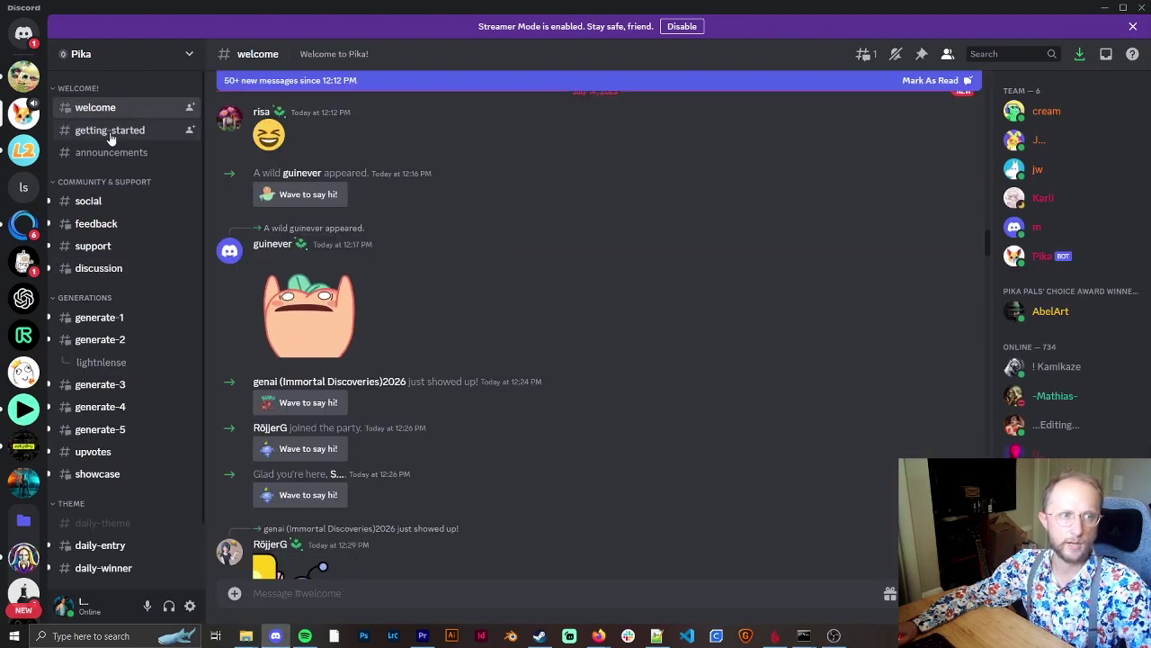
click(110, 132)
scroll(412, 191, down, 1)
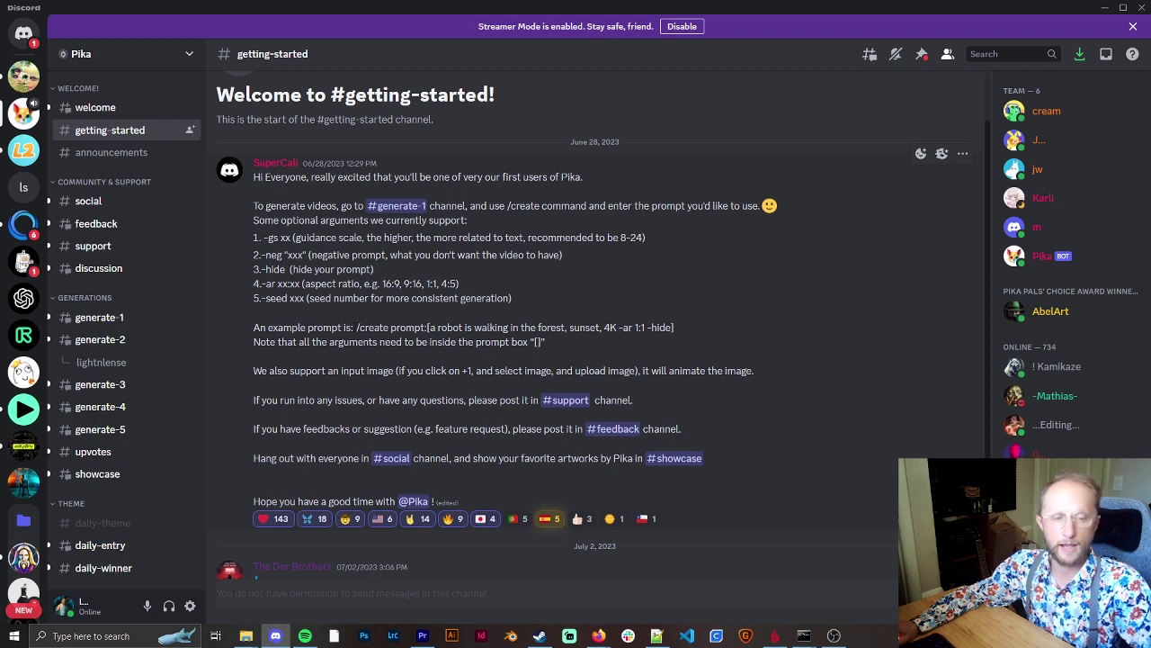
Highlight the example /create prompt, then switch to #generate-1 and play its first video.
drag(356, 327, 460, 327)
click(436, 326)
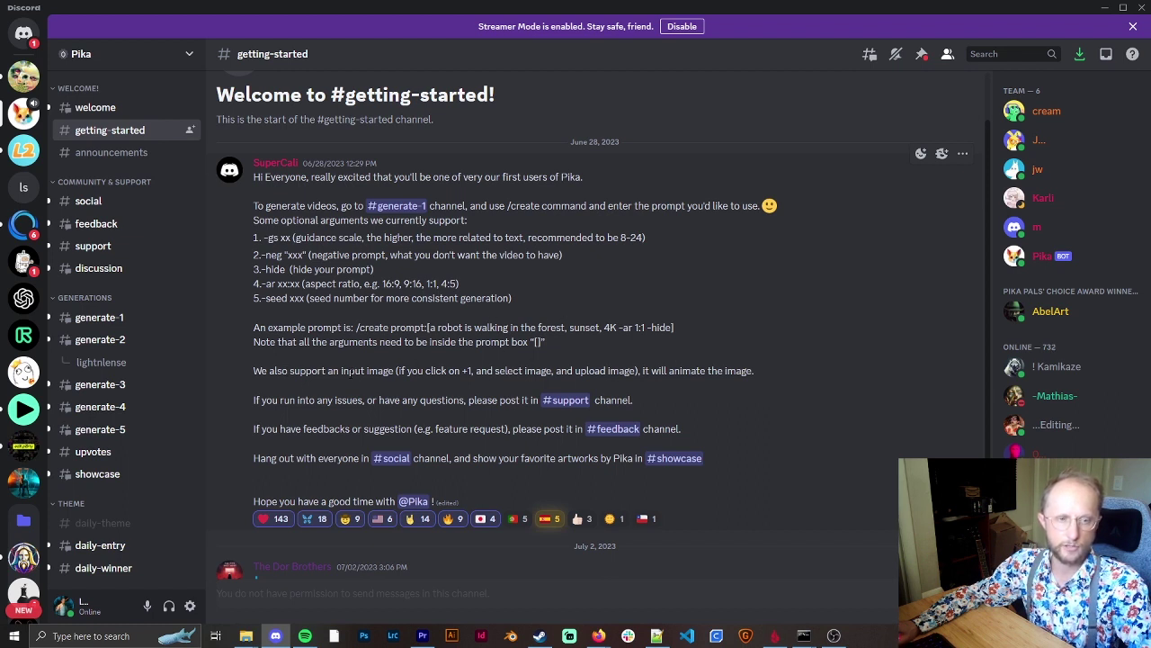
mouse_move(126, 318)
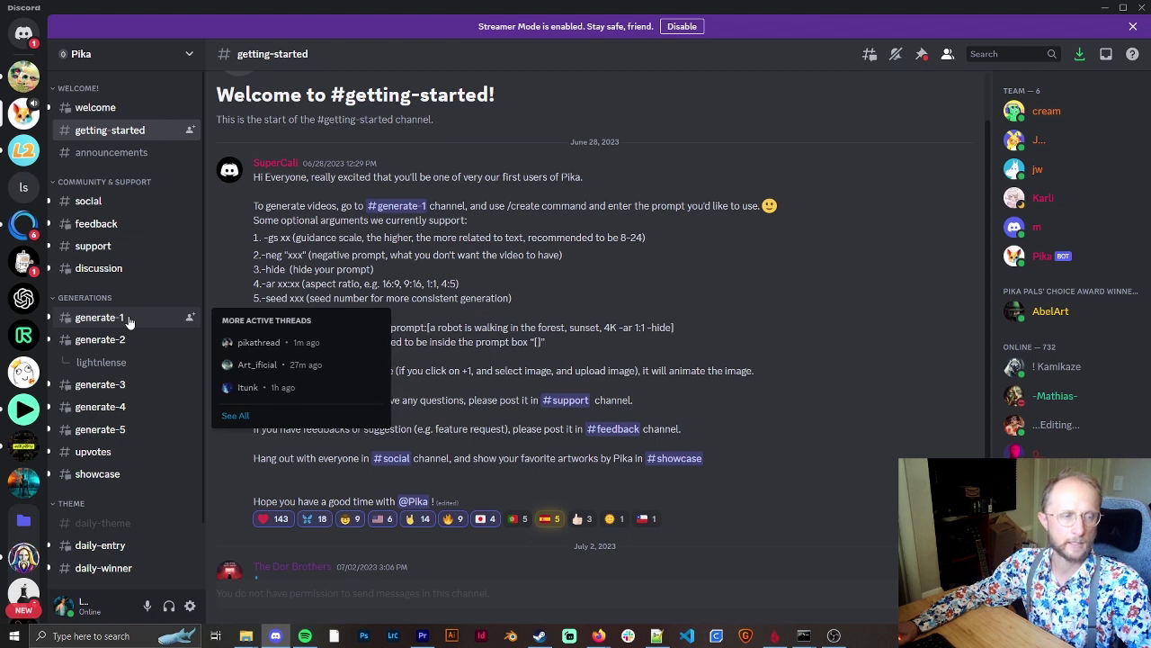
click(126, 317)
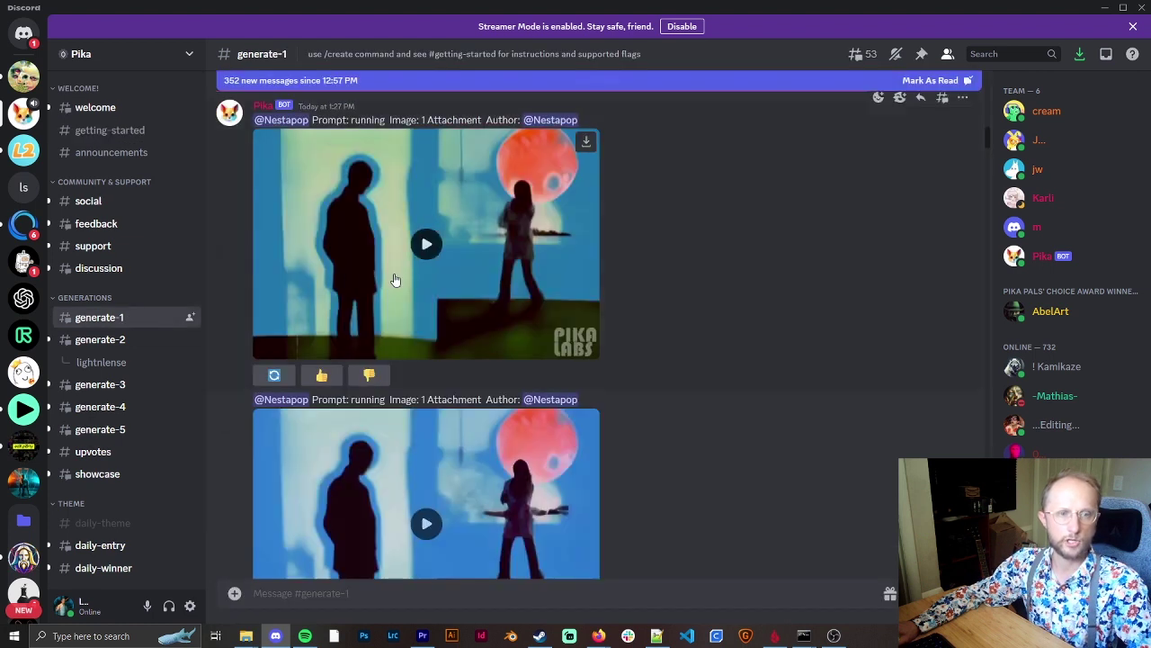
click(424, 244)
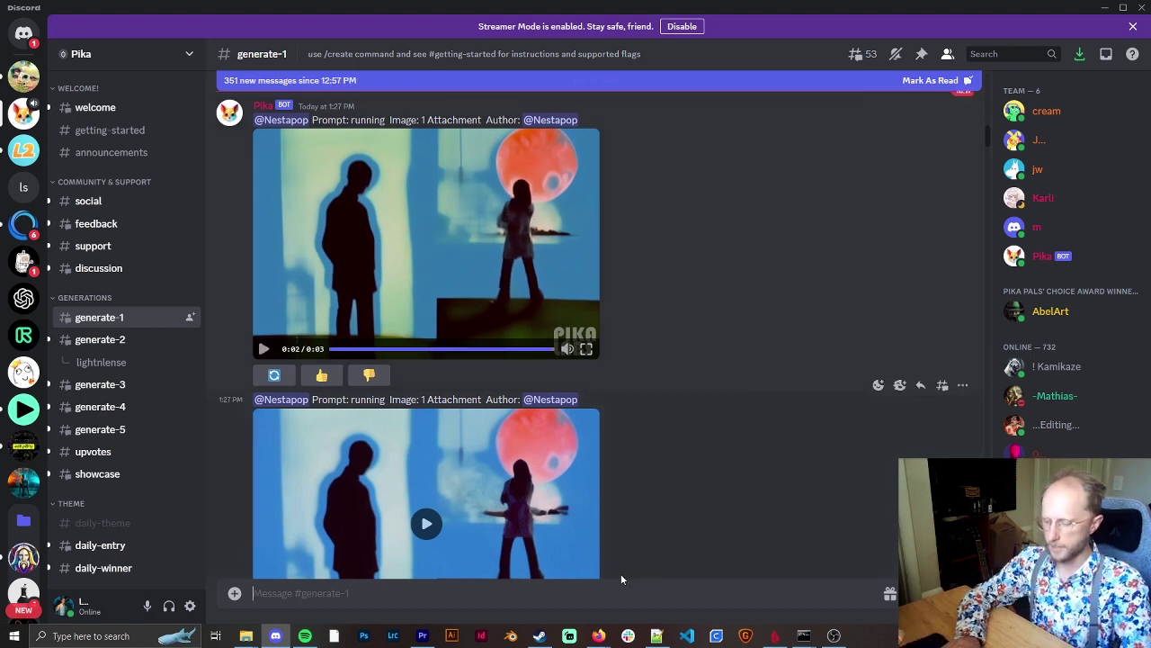
Send a /create command with the prompt 'space battle anime' to the Pika bot.
text(/crea)
click(488, 556)
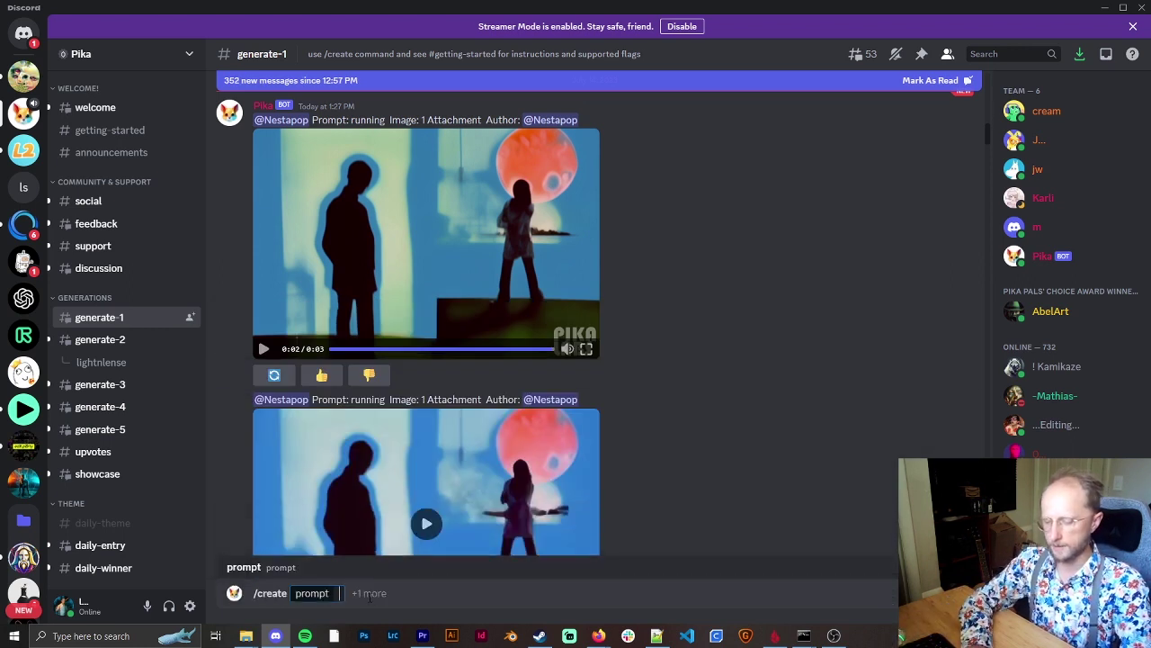
text(space)
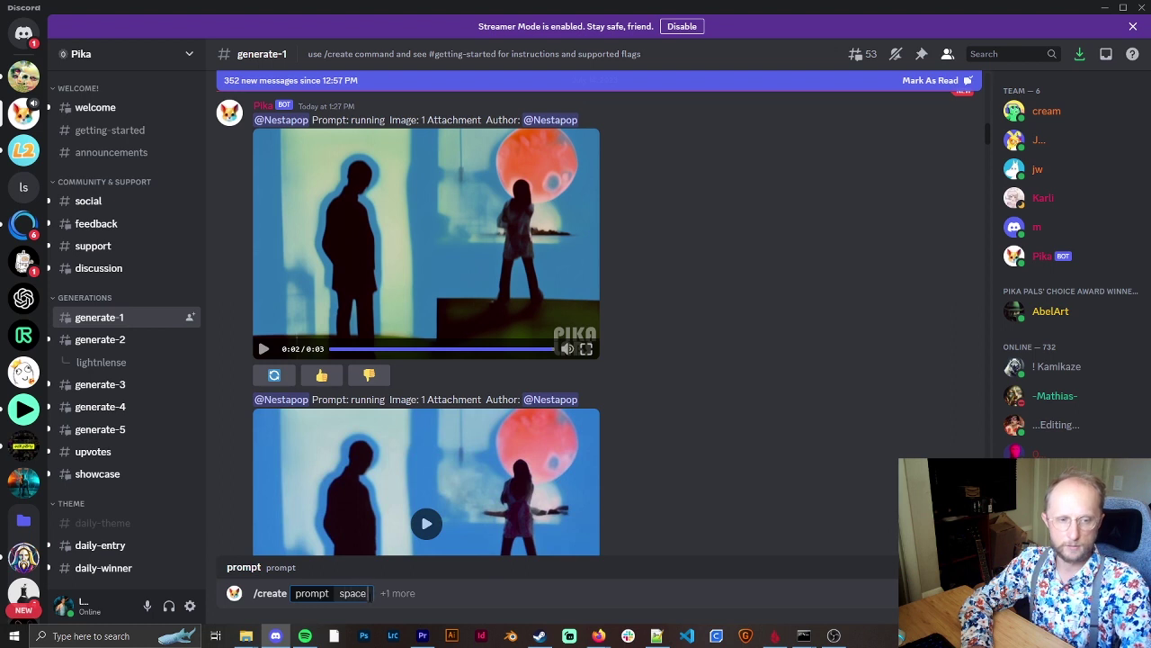
text( battle anime)
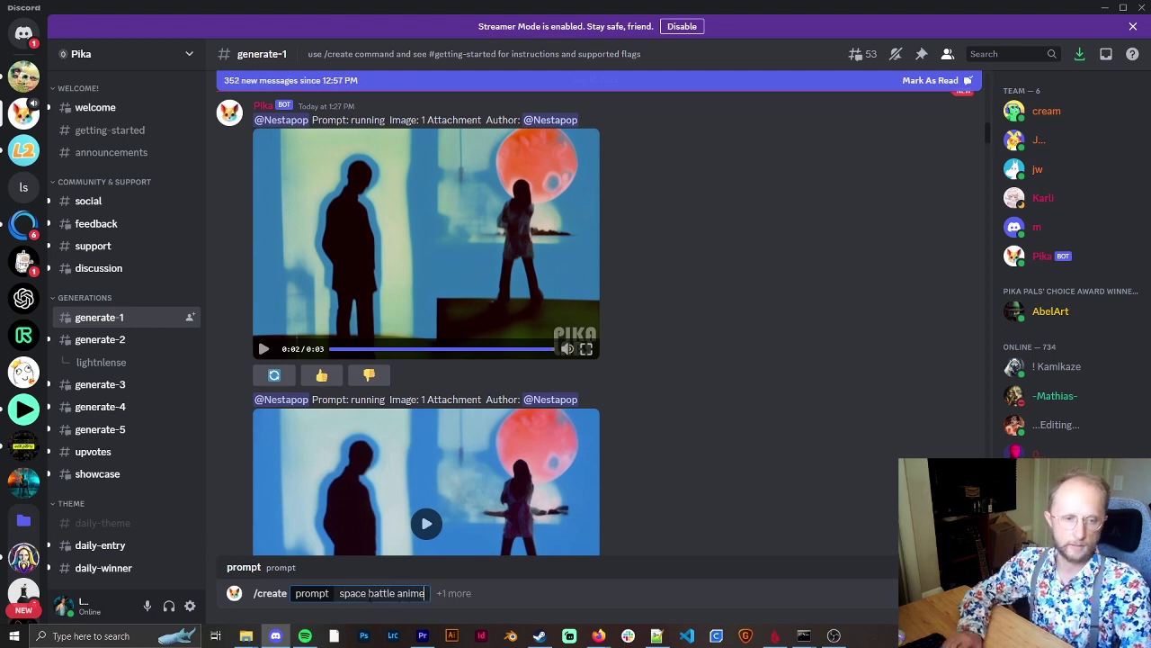
key(Return)
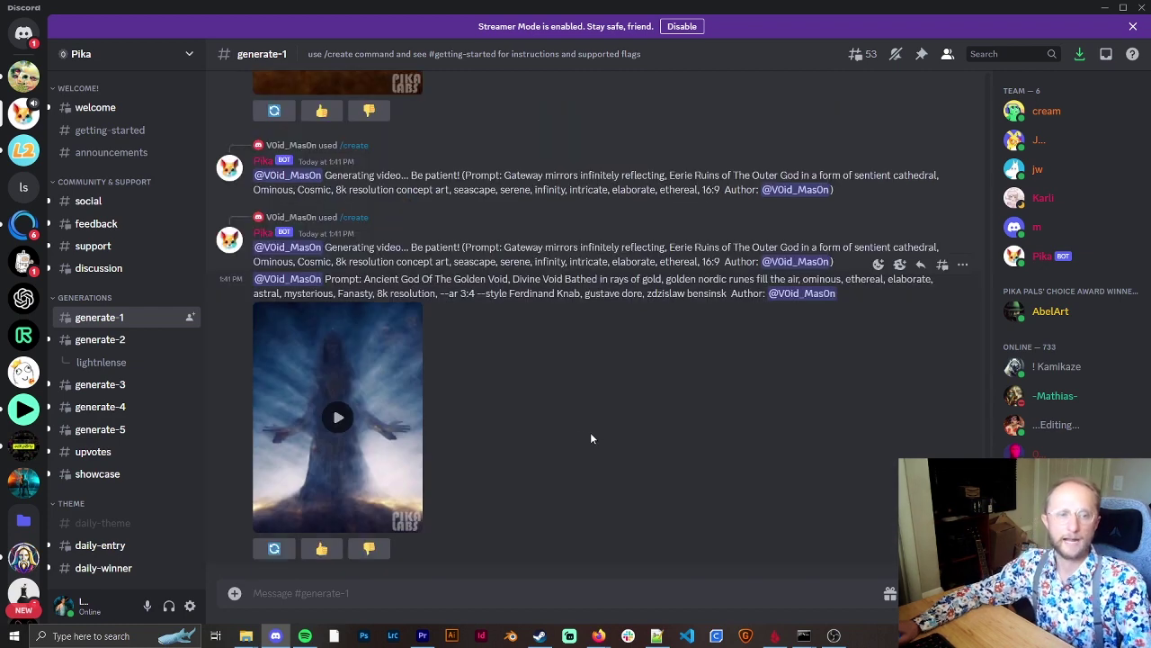
Play the golden void, people running and Limitless sky videos while scrolling #generate-1.
scroll(576, 430, up, 5)
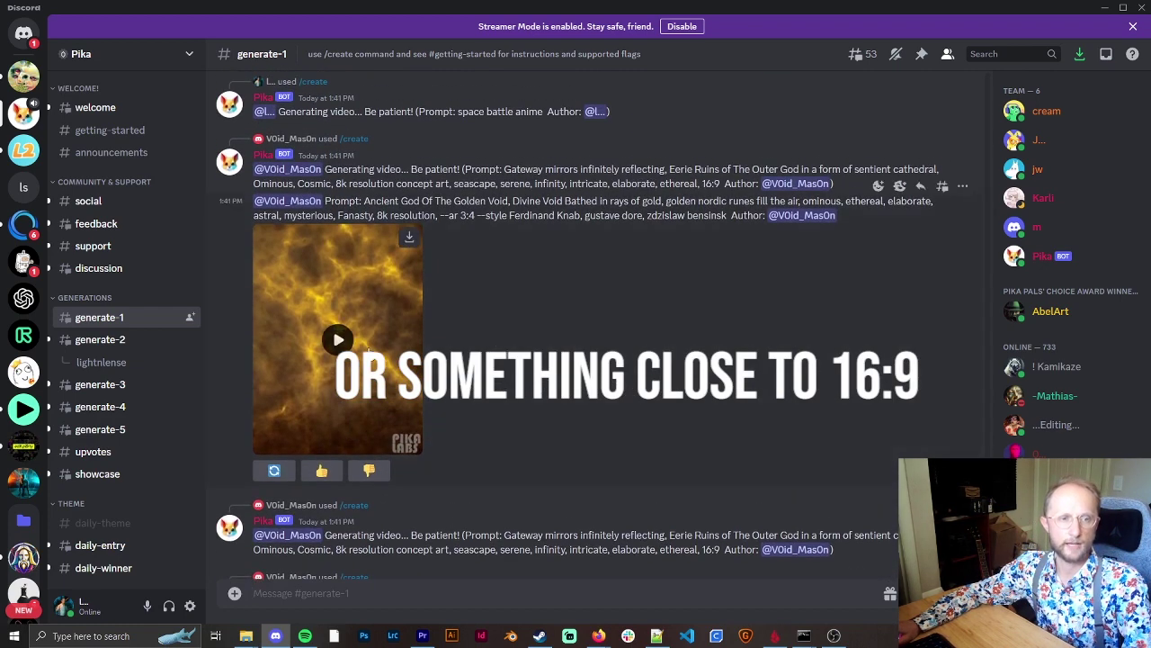
click(369, 351)
scroll(505, 382, up, 5)
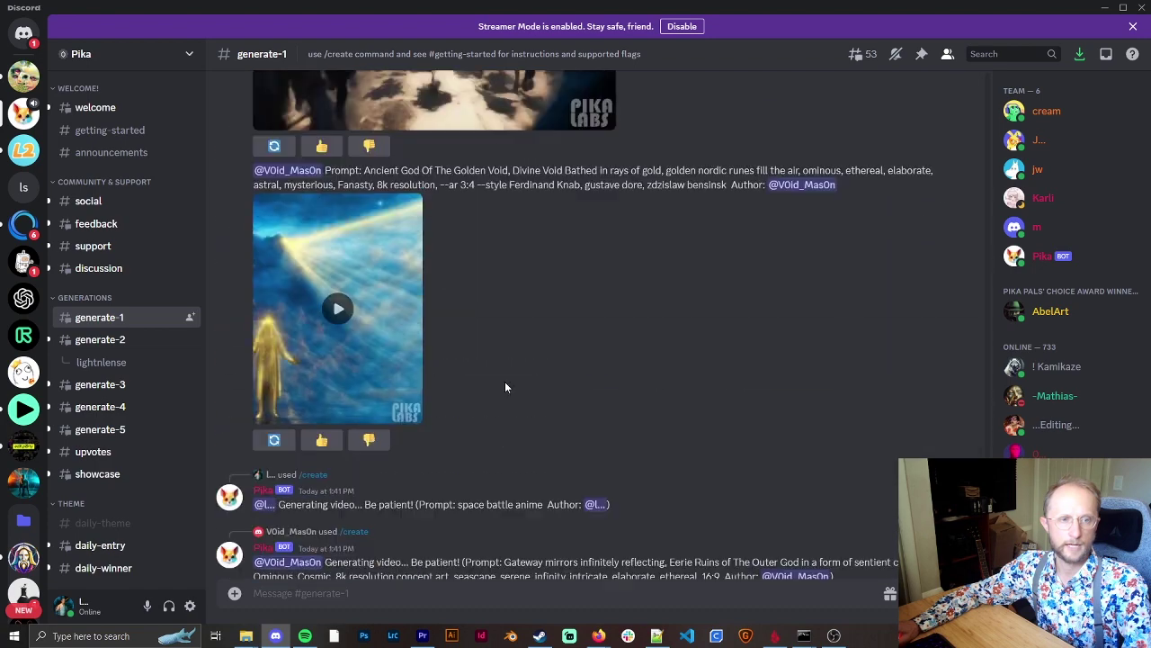
scroll(505, 381, up, 5)
click(435, 296)
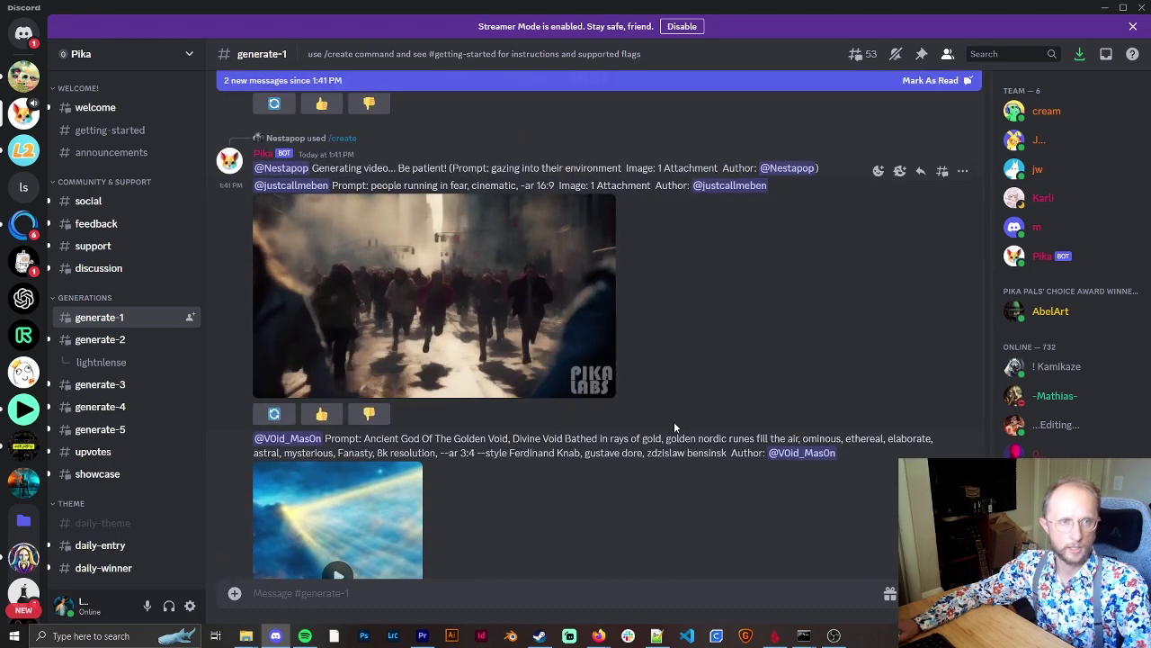
scroll(671, 409, down, 8)
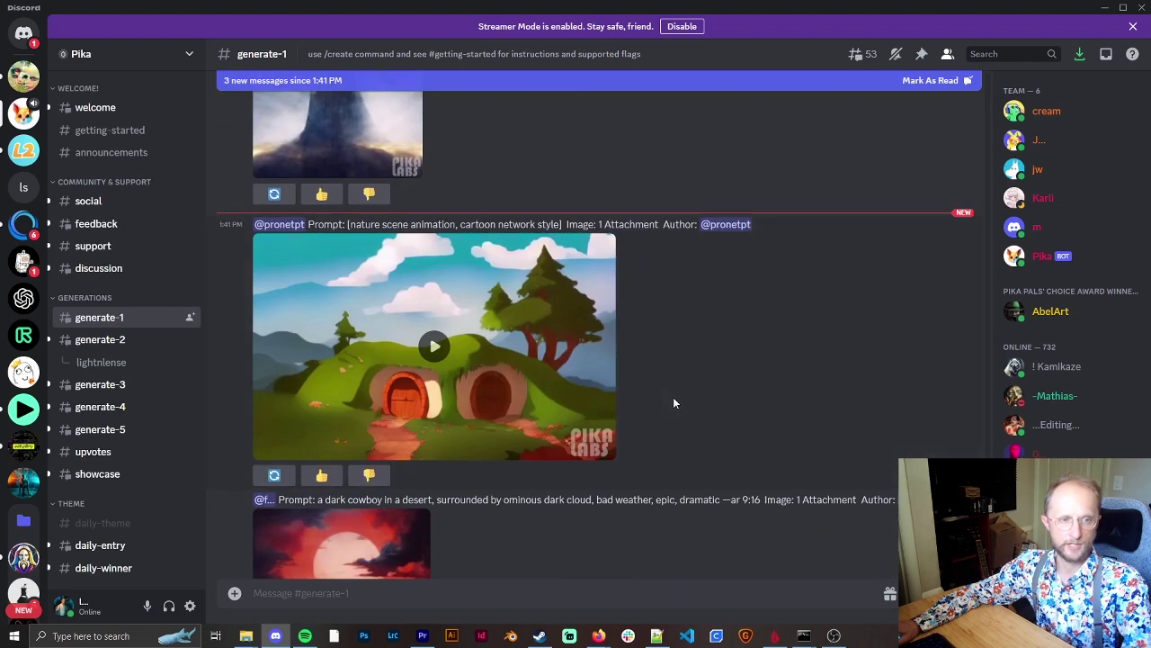
scroll(618, 387, down, 5)
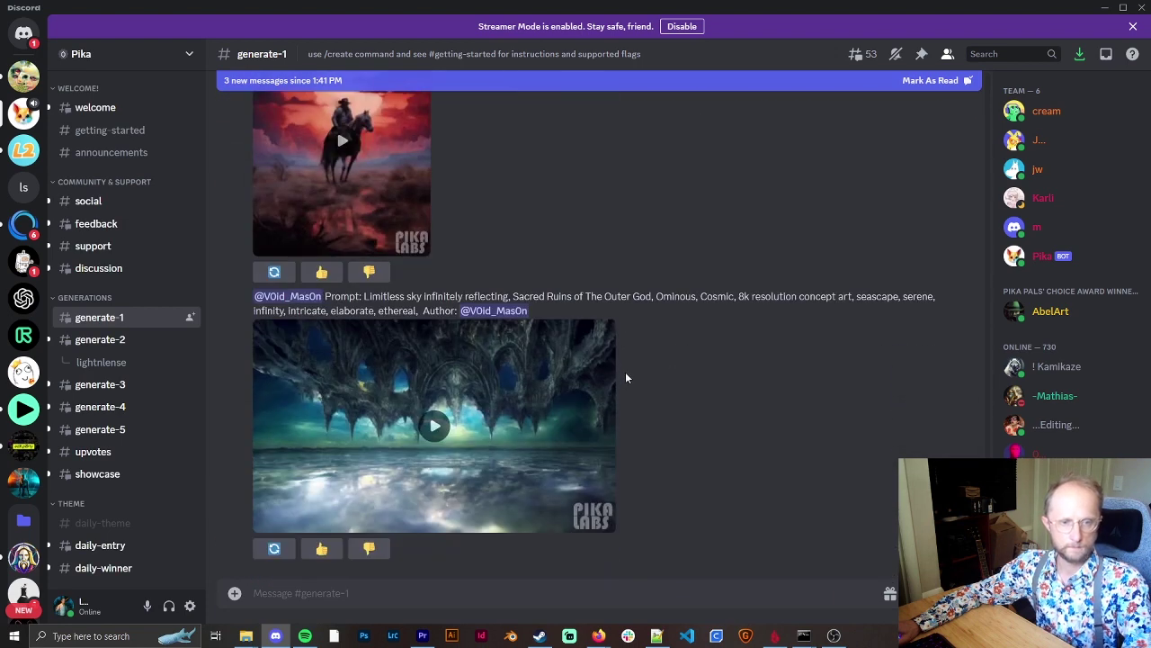
click(435, 425)
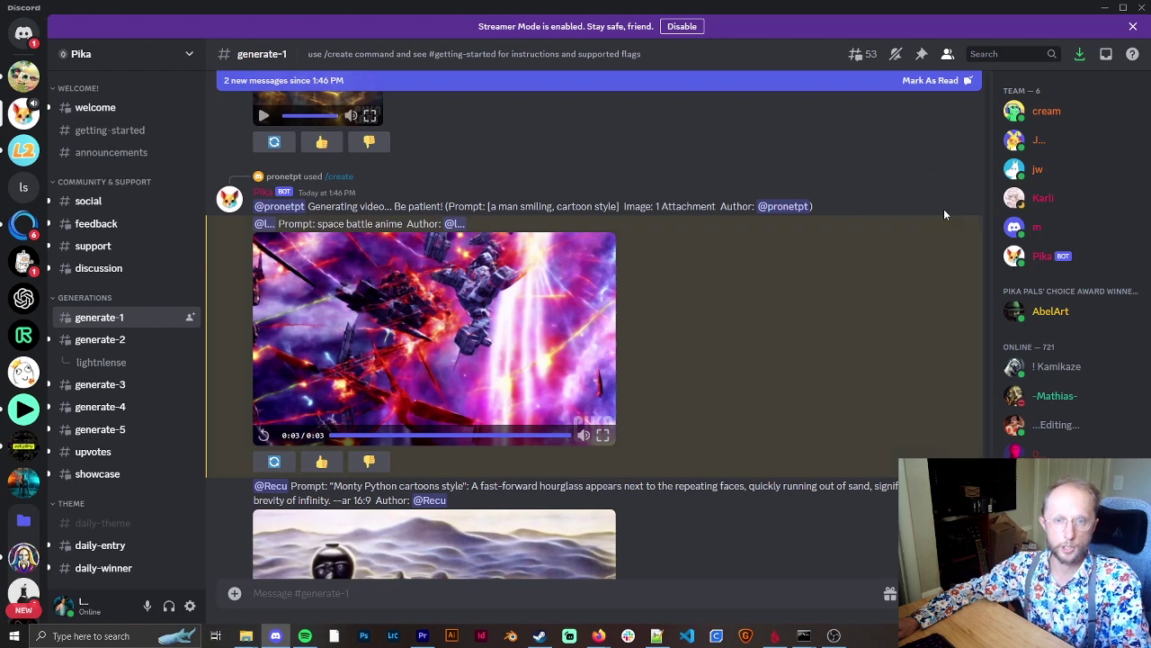
Start a 'lightnlense' thread on the space battle video with message 'est', then close it.
click(941, 211)
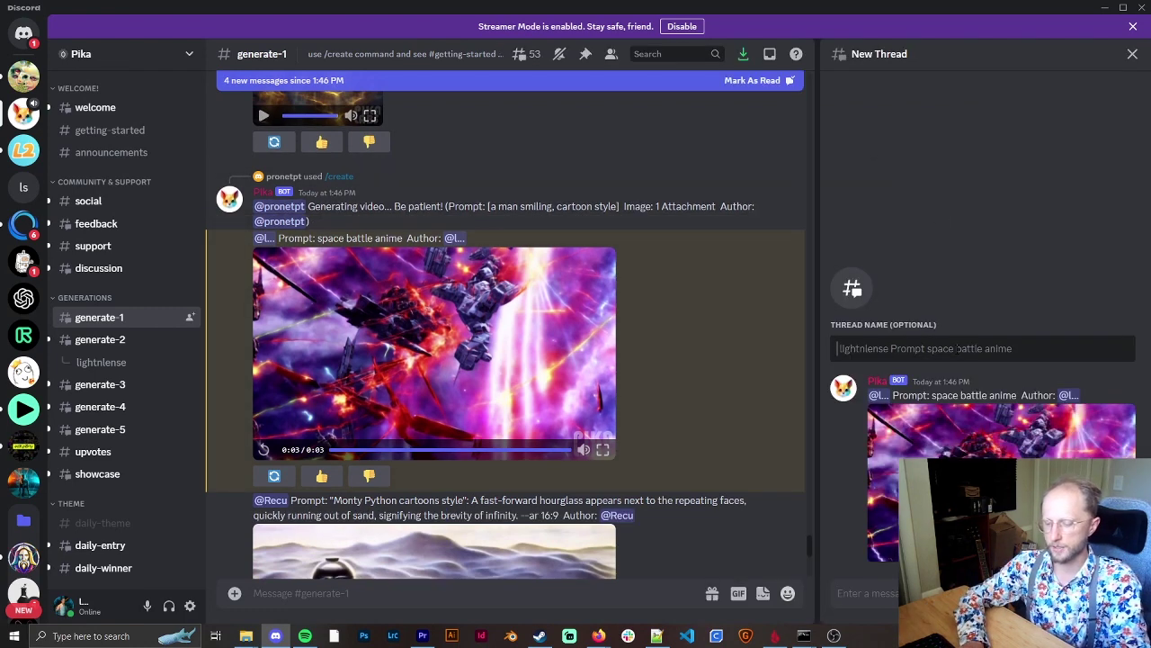
text(lightnlense)
key(Tab)
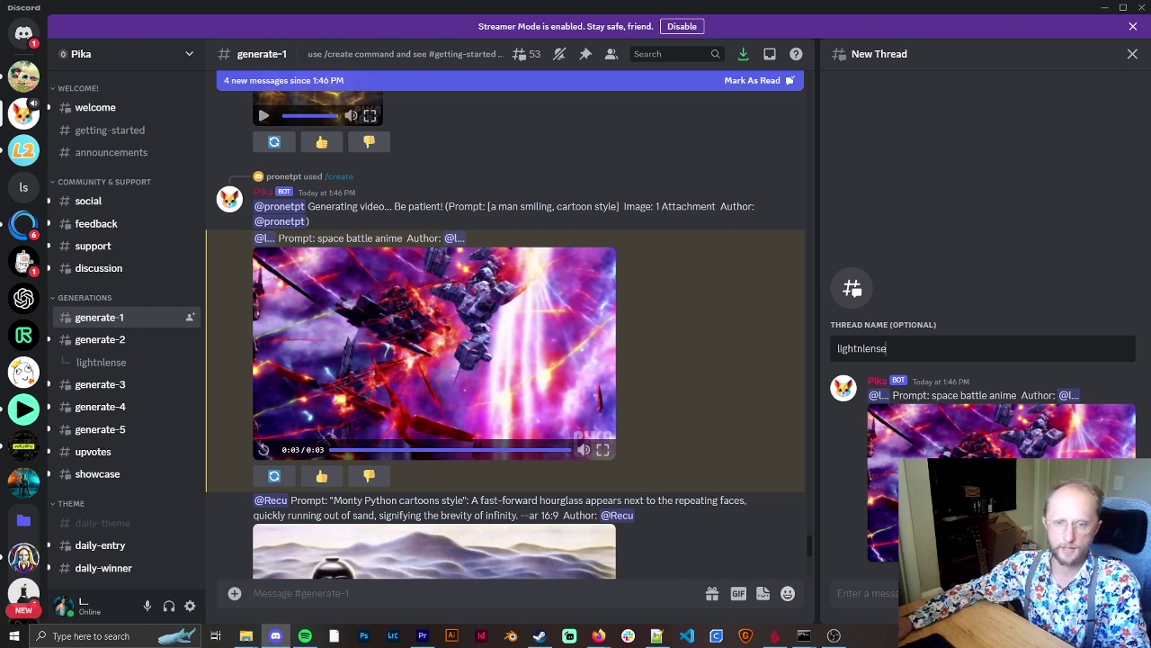
text(es)
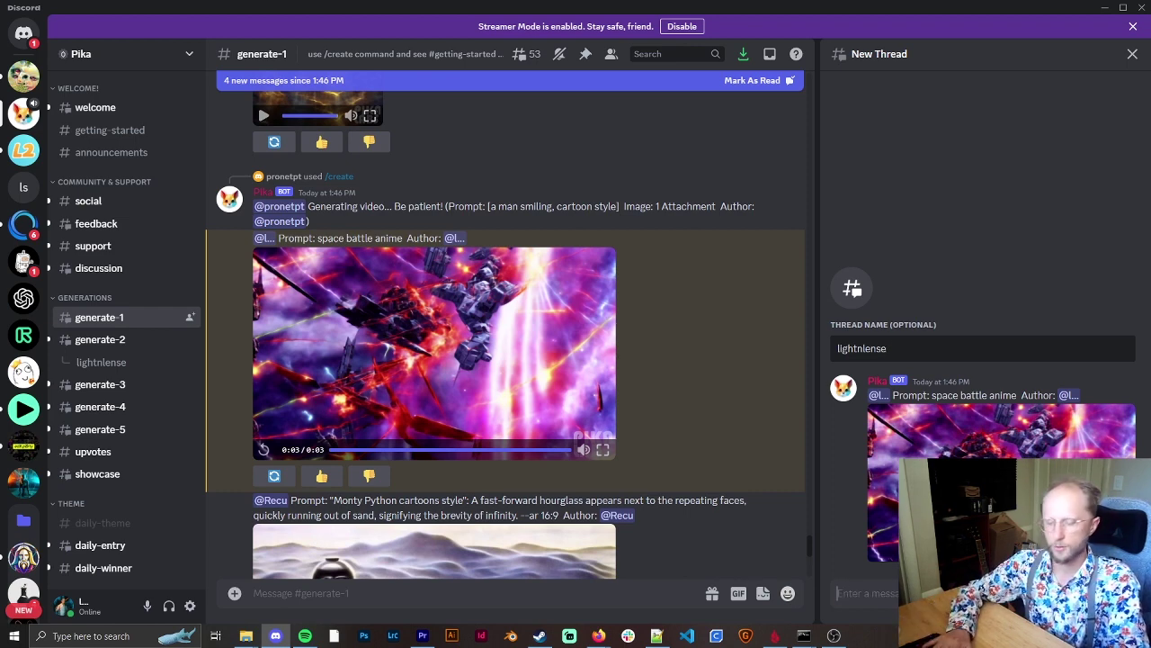
text(t)
key(Return)
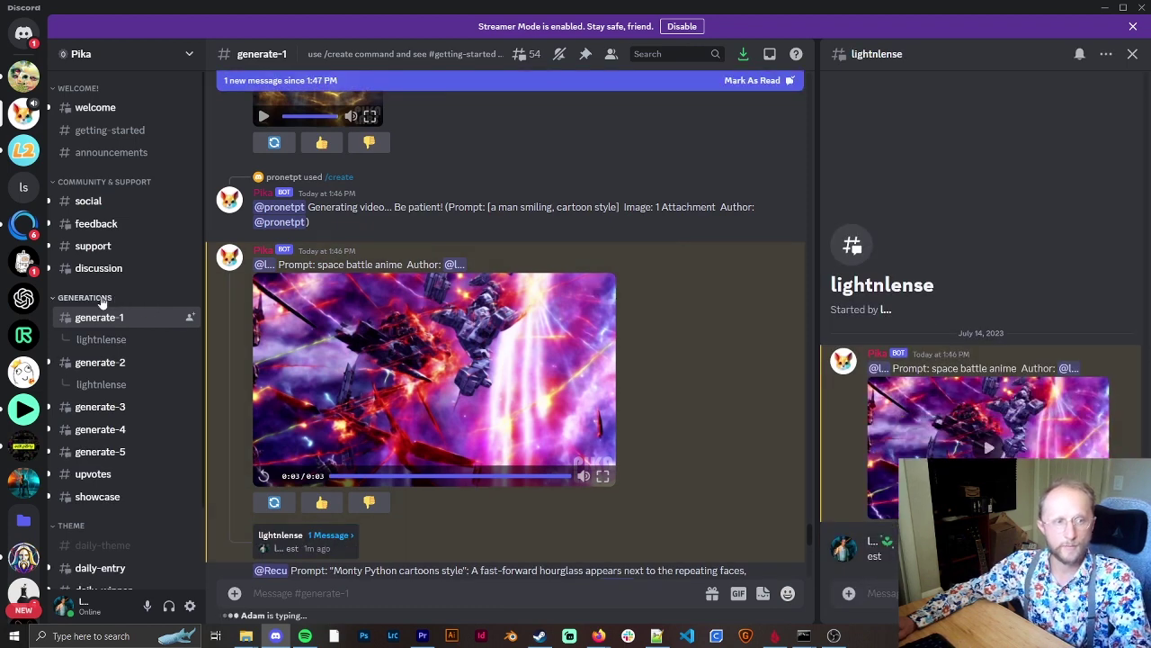
mouse_move(100, 339)
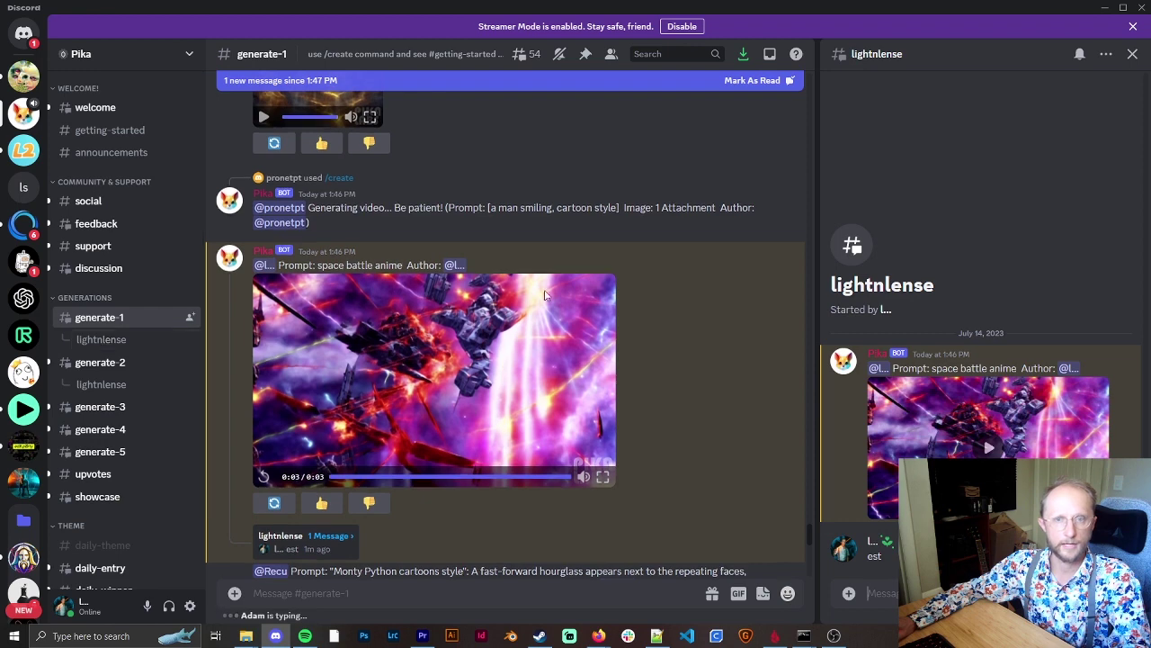
click(1132, 53)
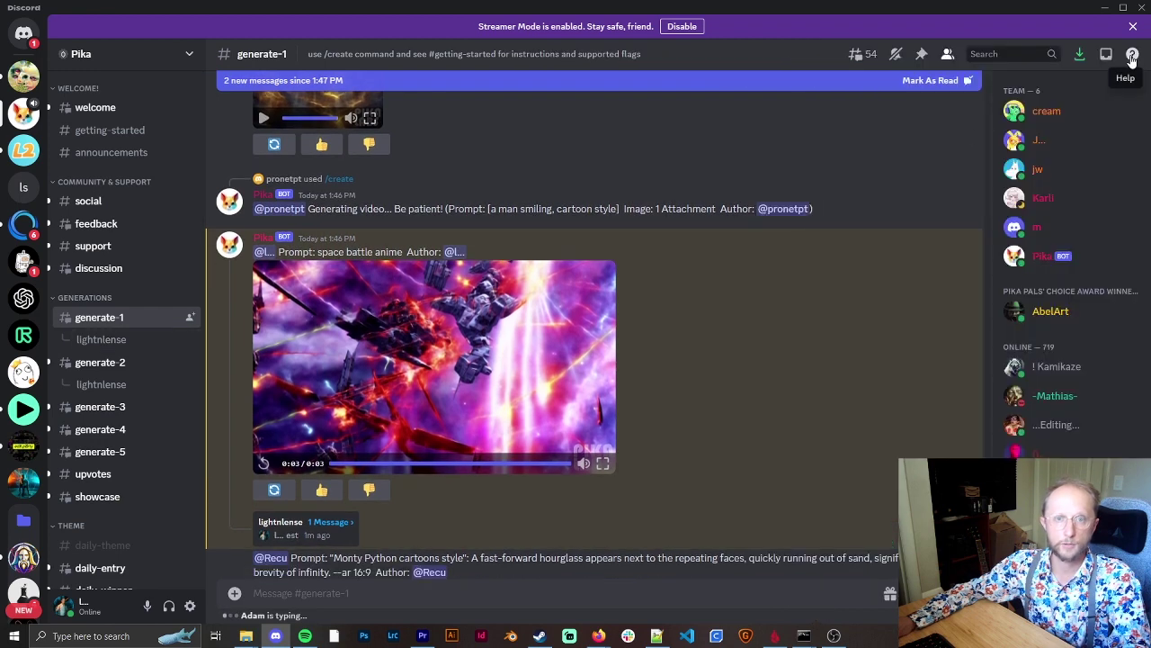
Open the lightnlense thread and begin a /create command in its message box.
click(90, 342)
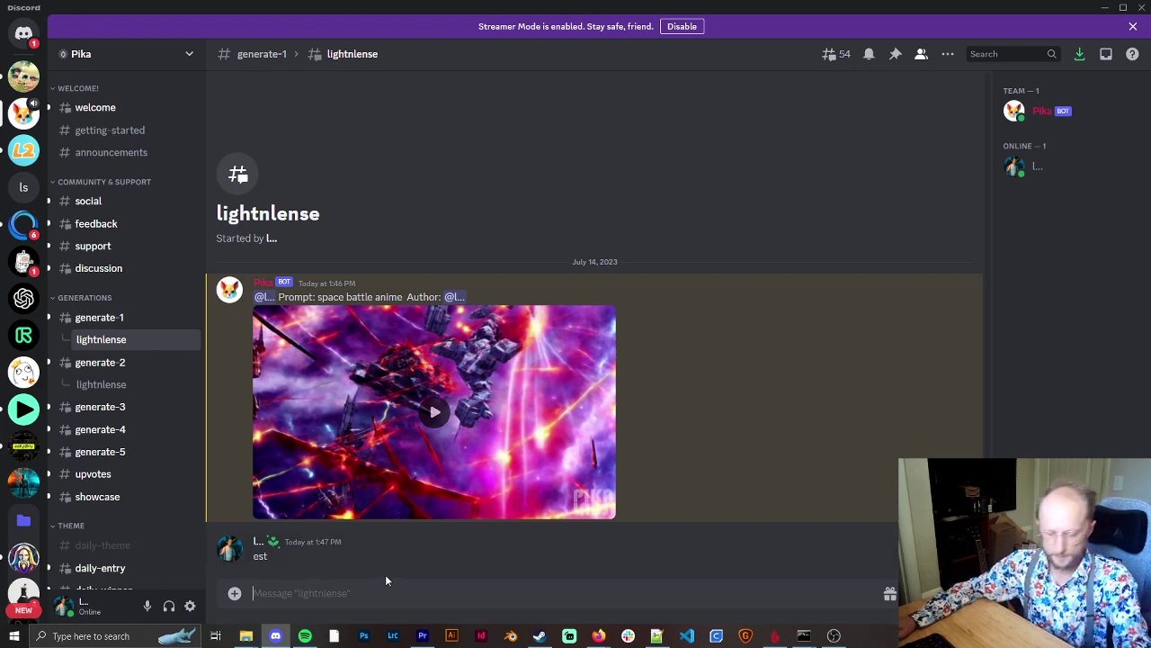
click(355, 601)
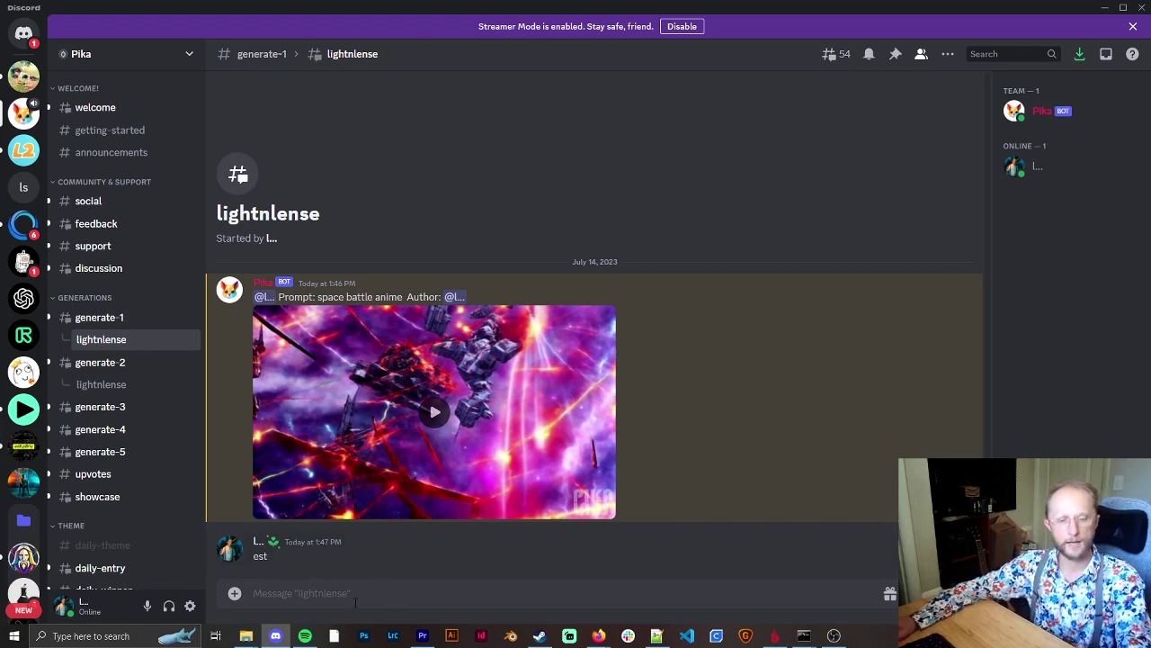
text(/crea)
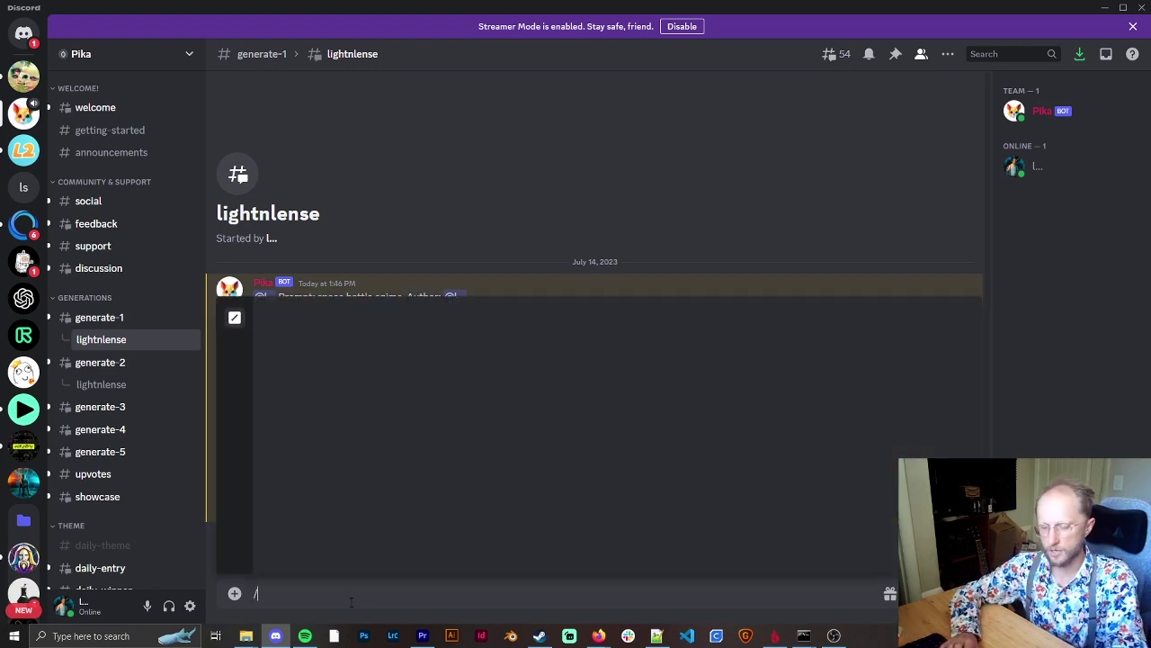
click(414, 545)
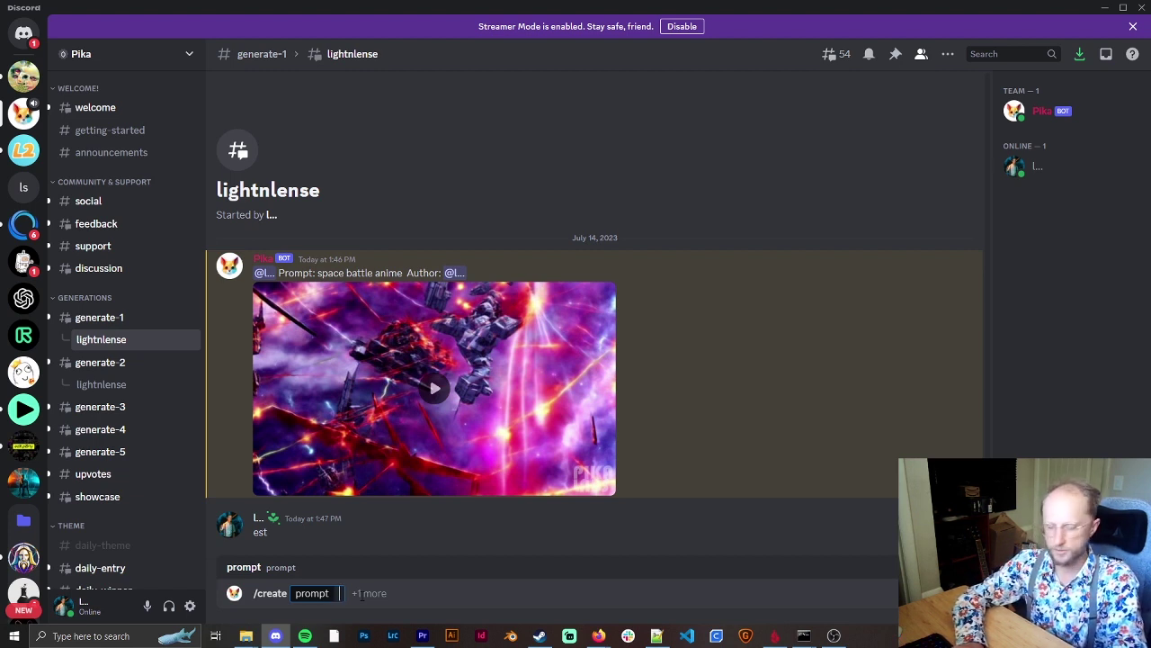
Enter the prompt 'space battle anime, high quality, sharp focus -neg blurry, out of focus -ar 9:16'.
text(space)
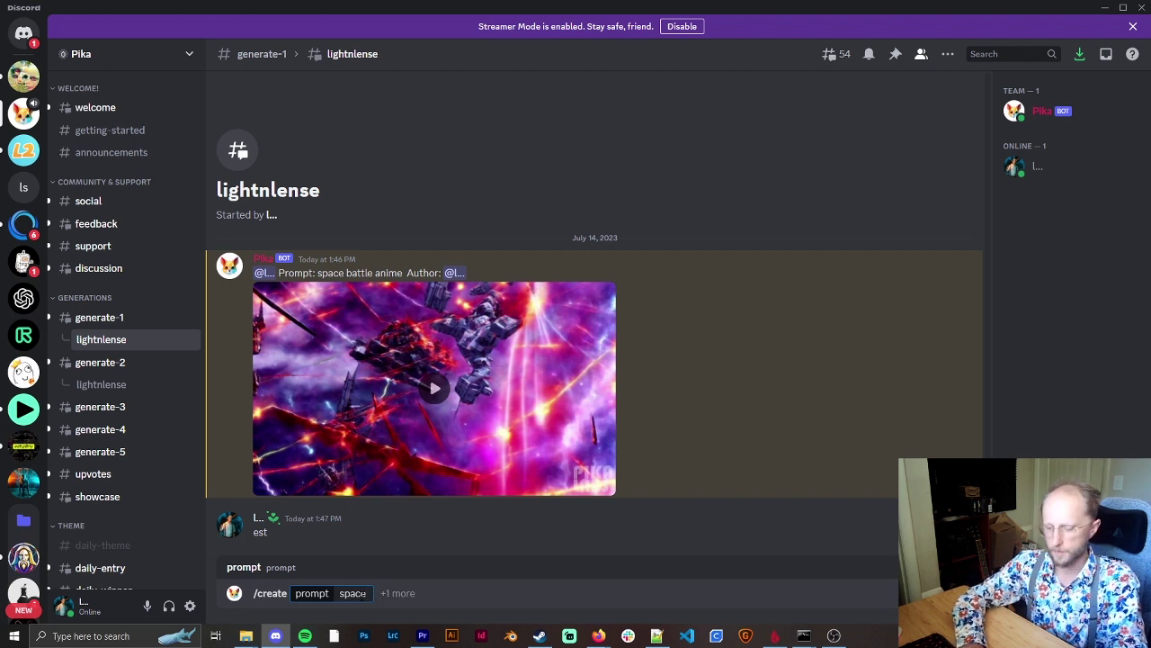
text( battle anime)
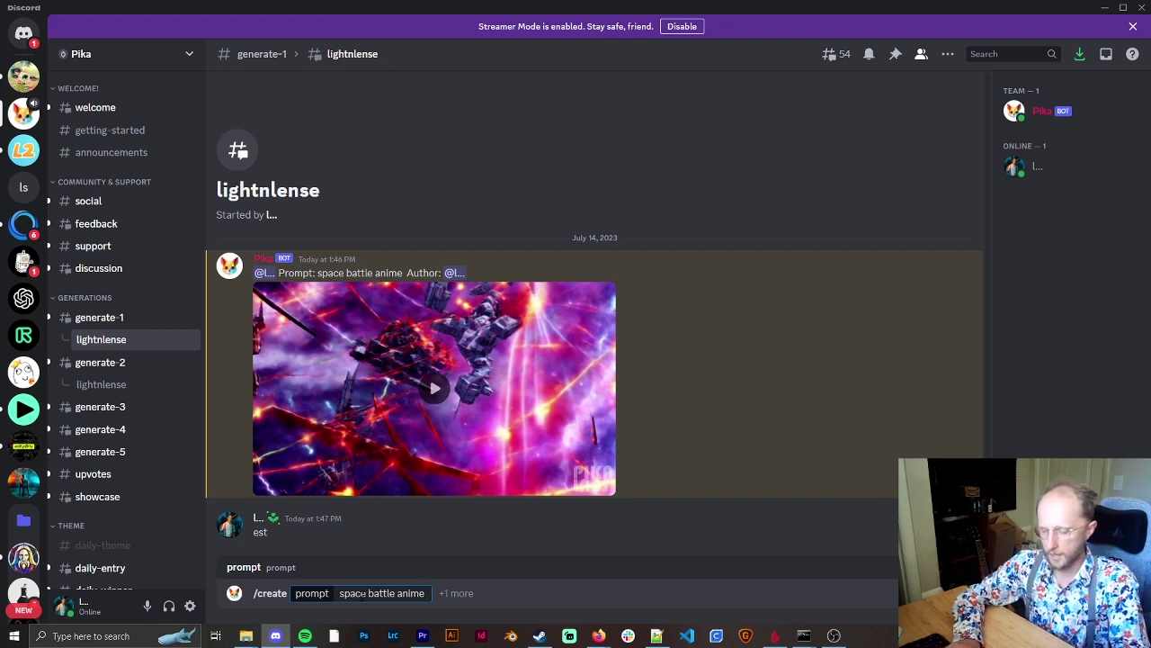
text(, high quality,)
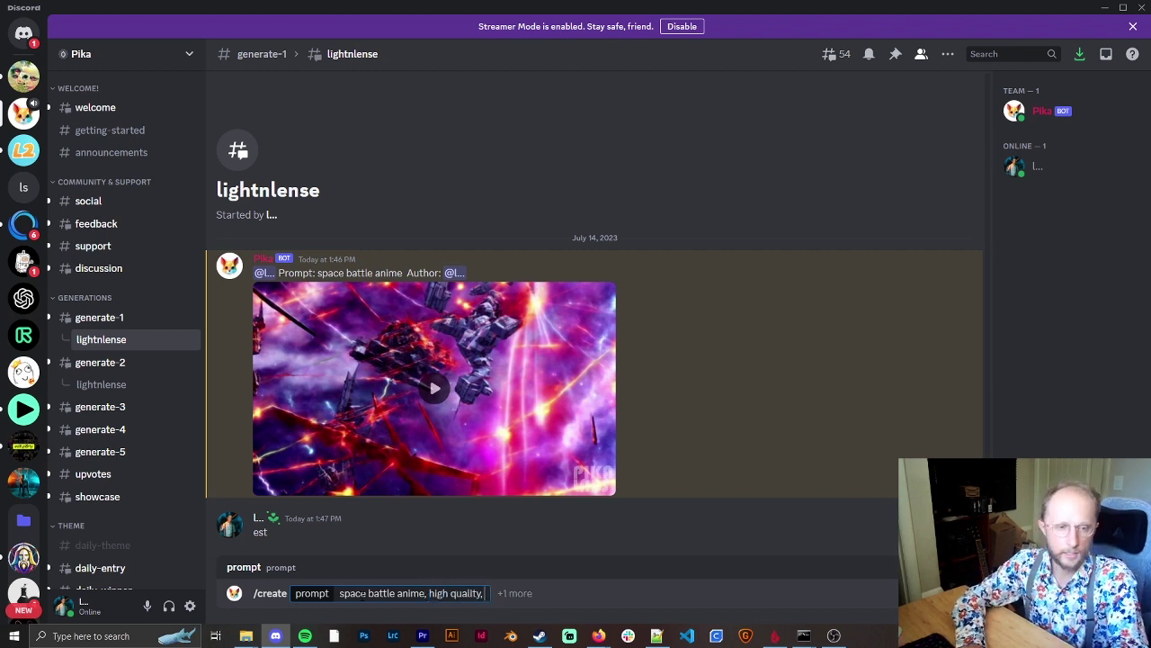
text( sharp focus)
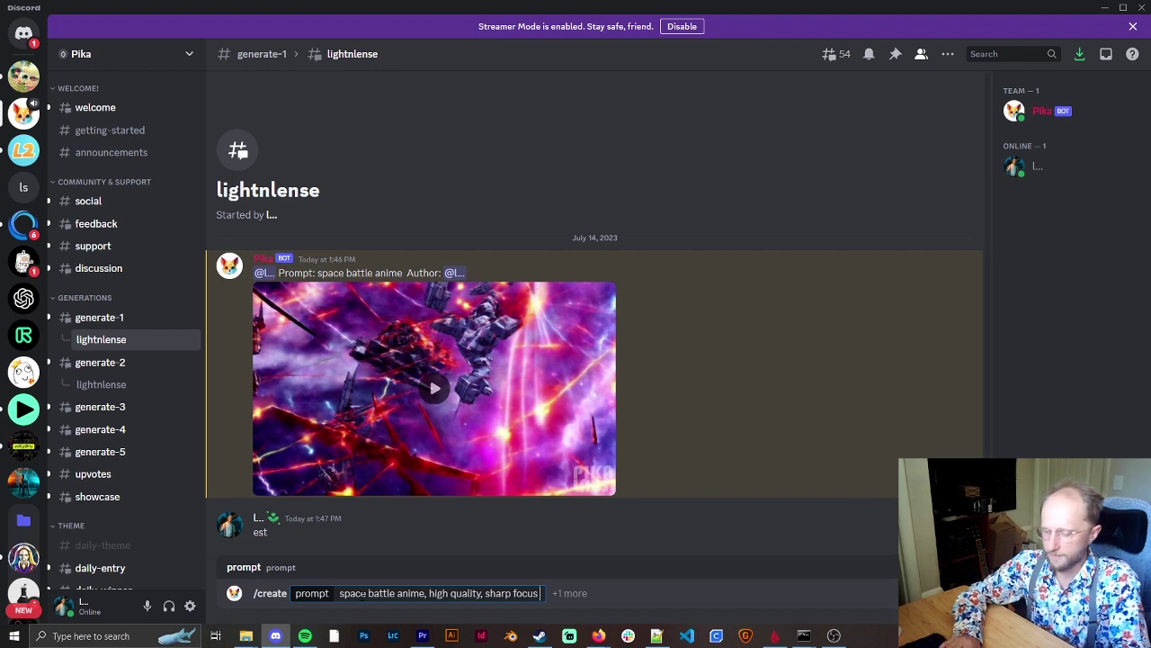
text( -)
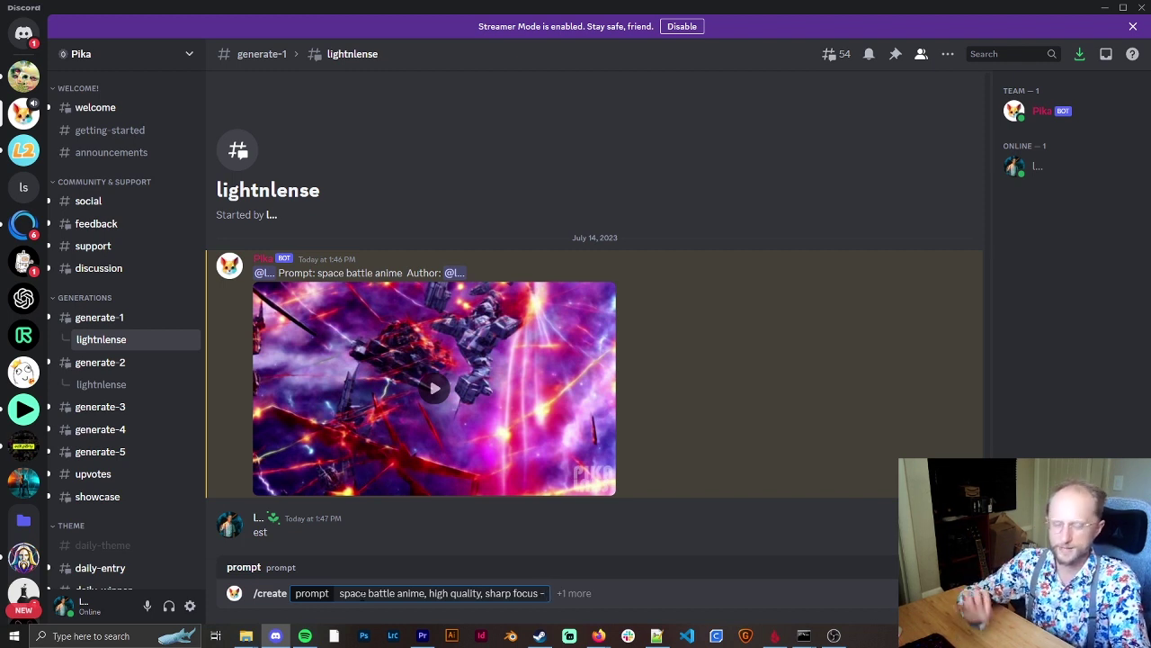
text(neg)
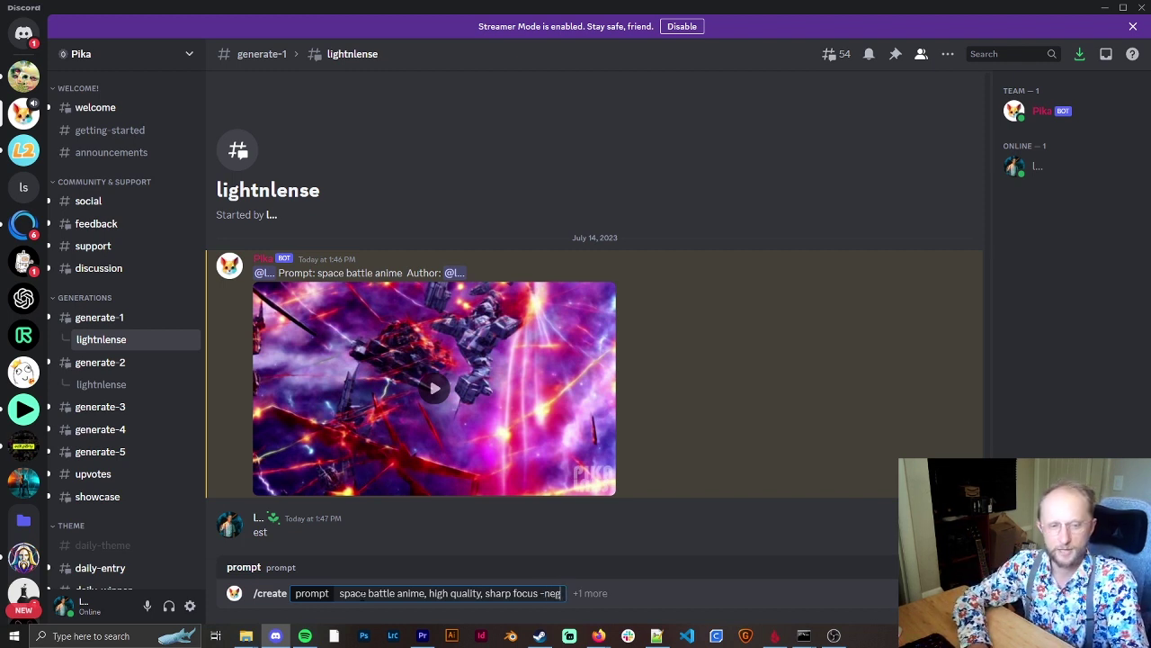
text( blurry, out of)
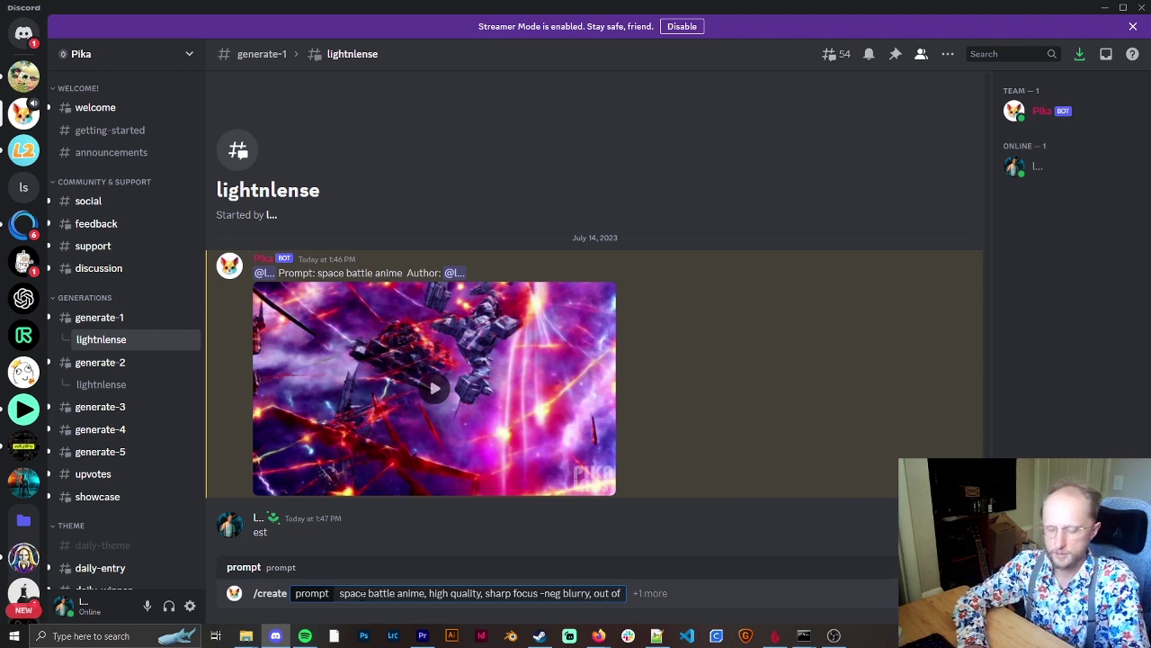
text(ocus)
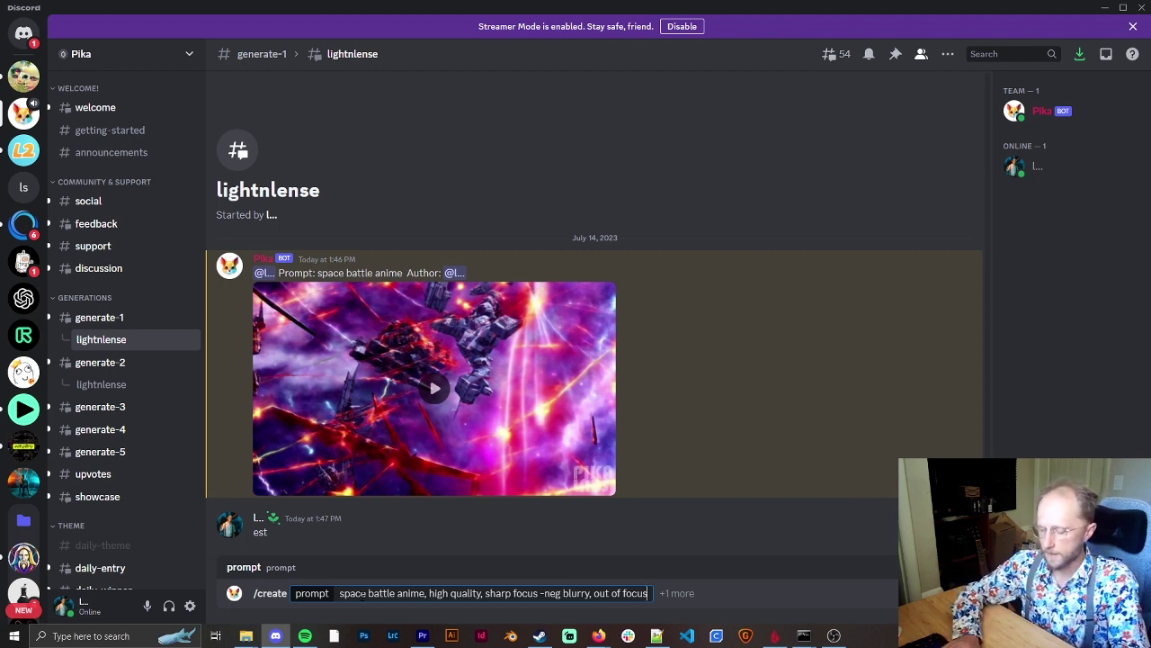
text(-)
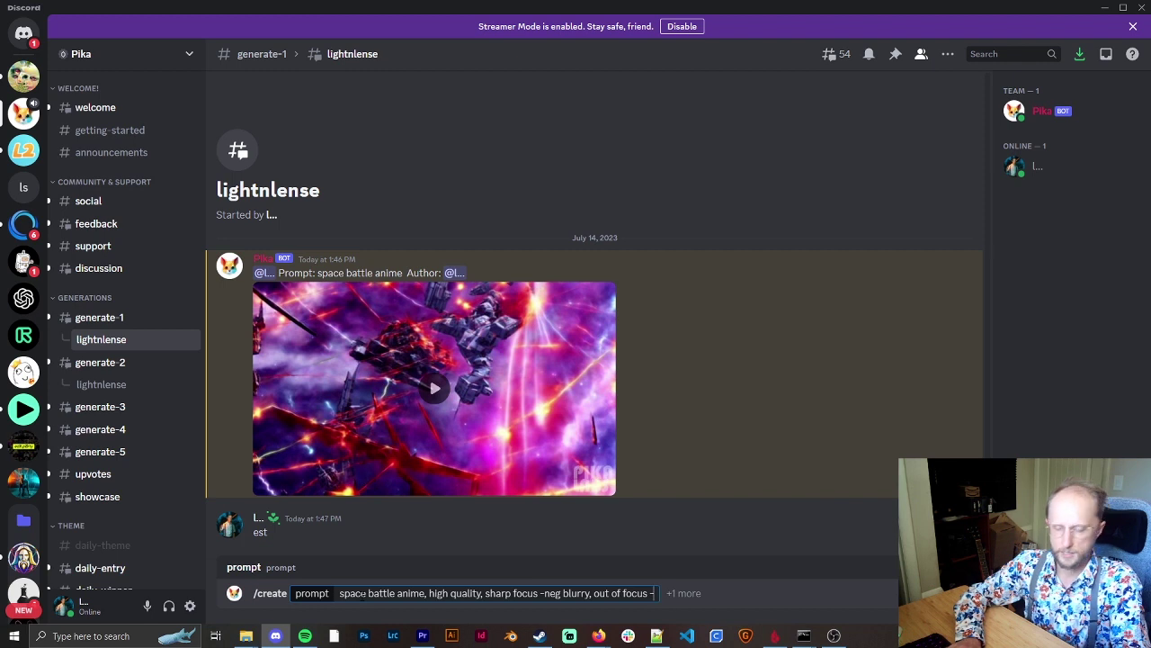
text(ar 9:)
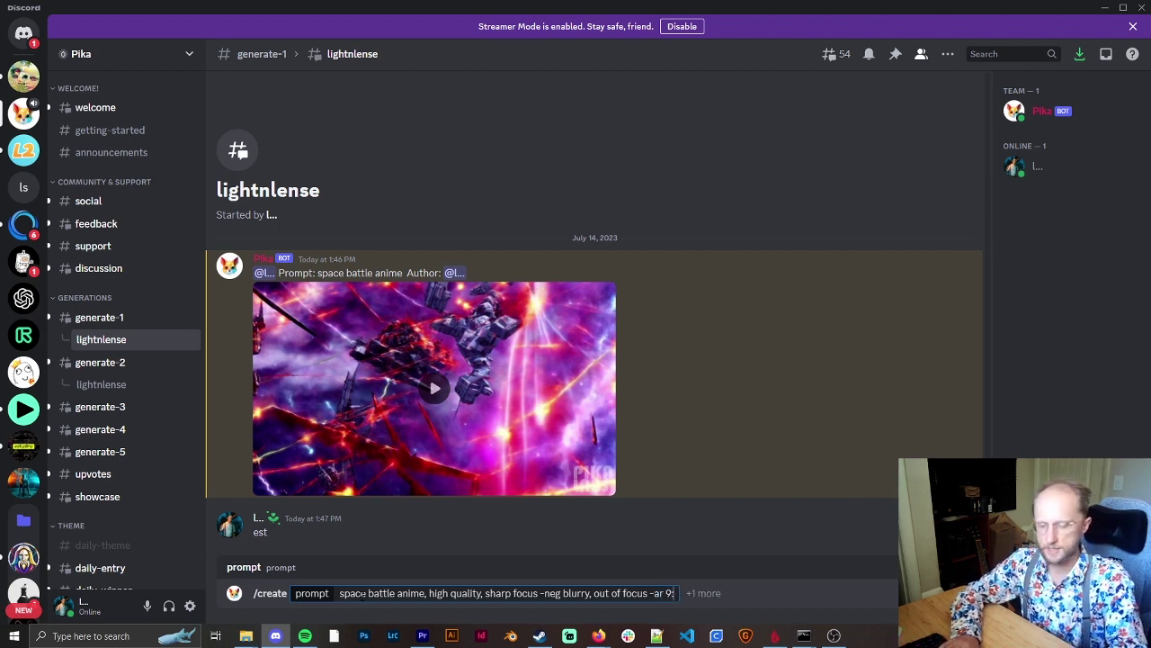
text(16)
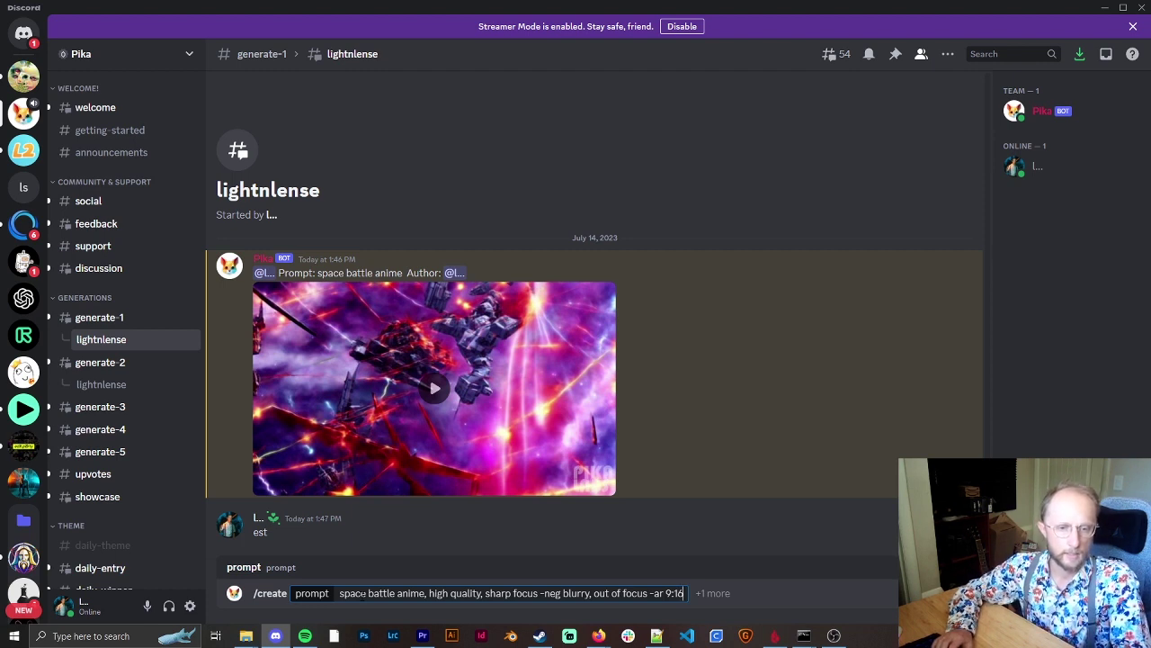
Send the 9:16 space battle request, then start a new /create showing its extra options.
key(Return)
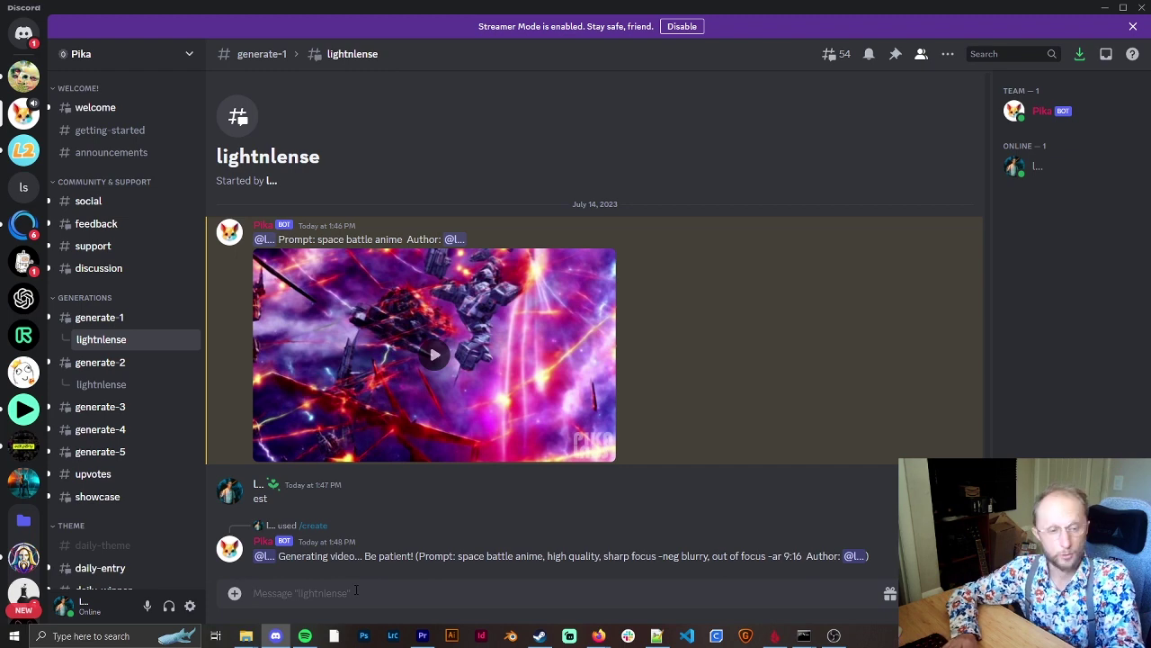
text(/c)
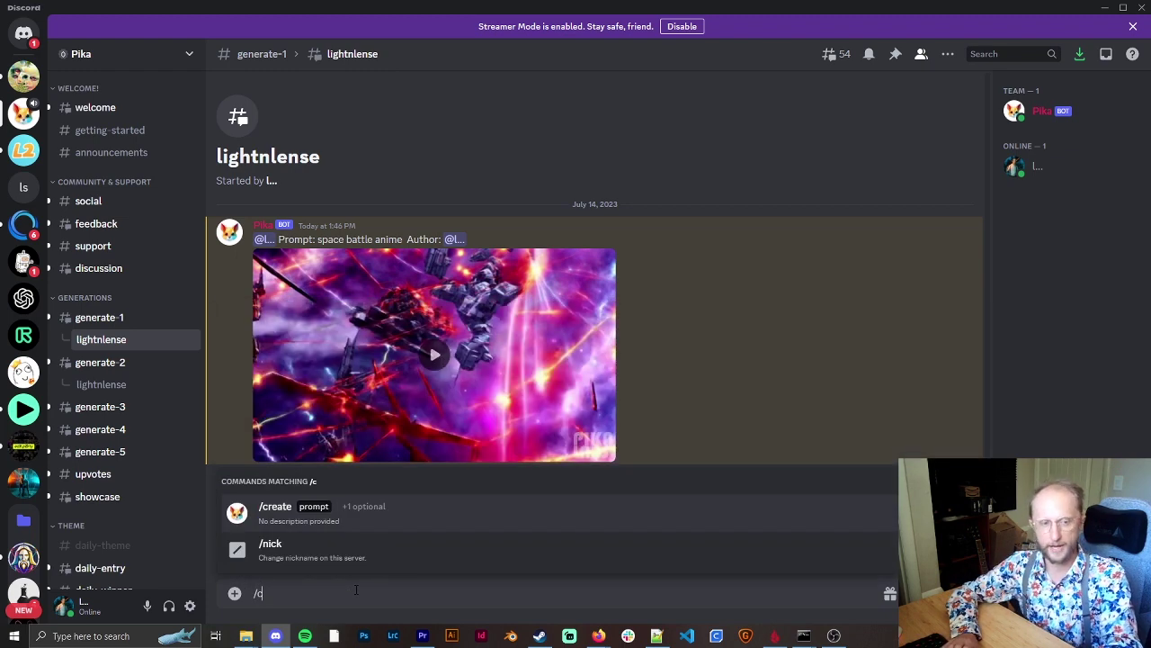
text(r)
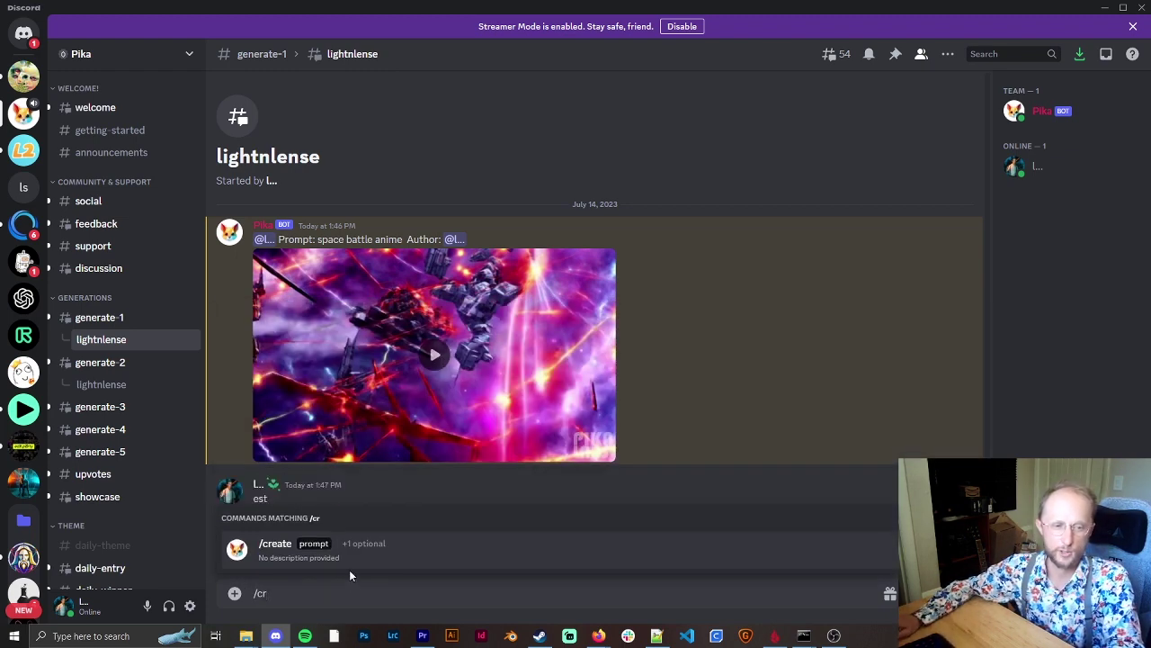
click(360, 562)
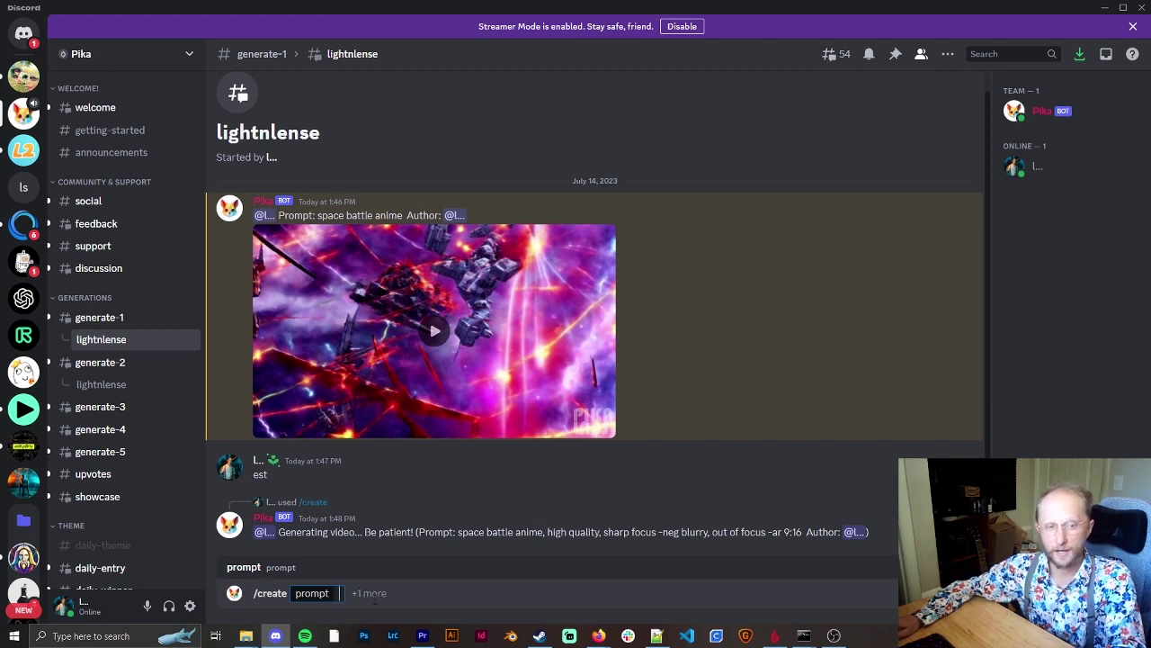
click(376, 595)
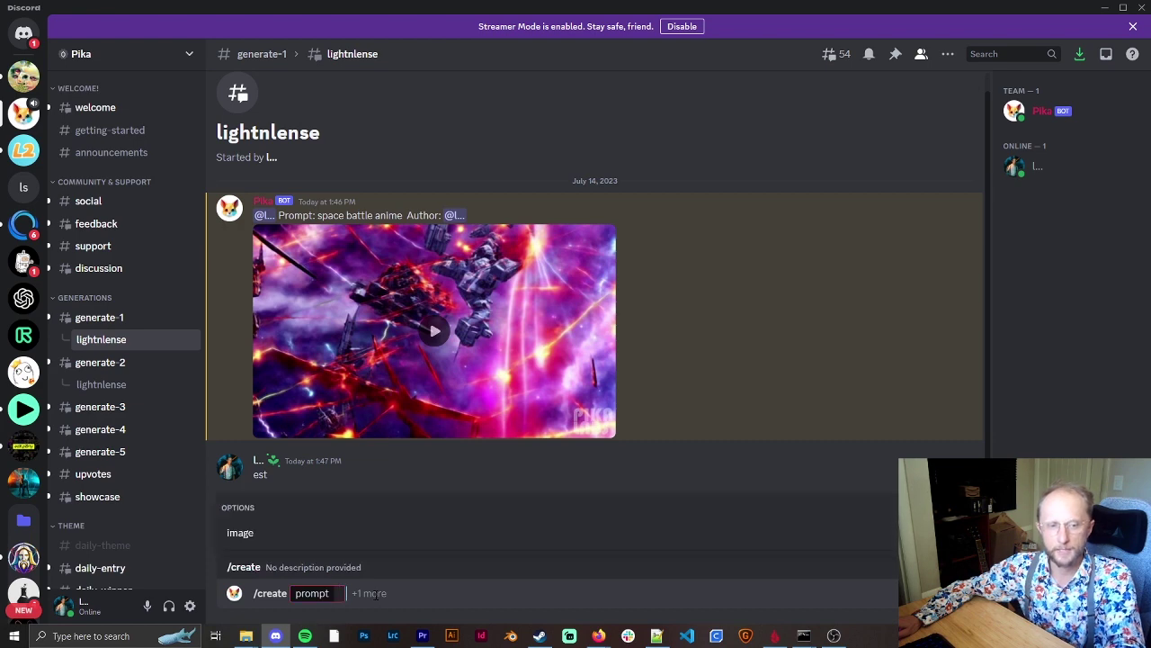
Attach the two-humans-in-love PNG and prompt 'two people in love, high quality, sharp focus -neg blurry, out of focus'.
click(276, 544)
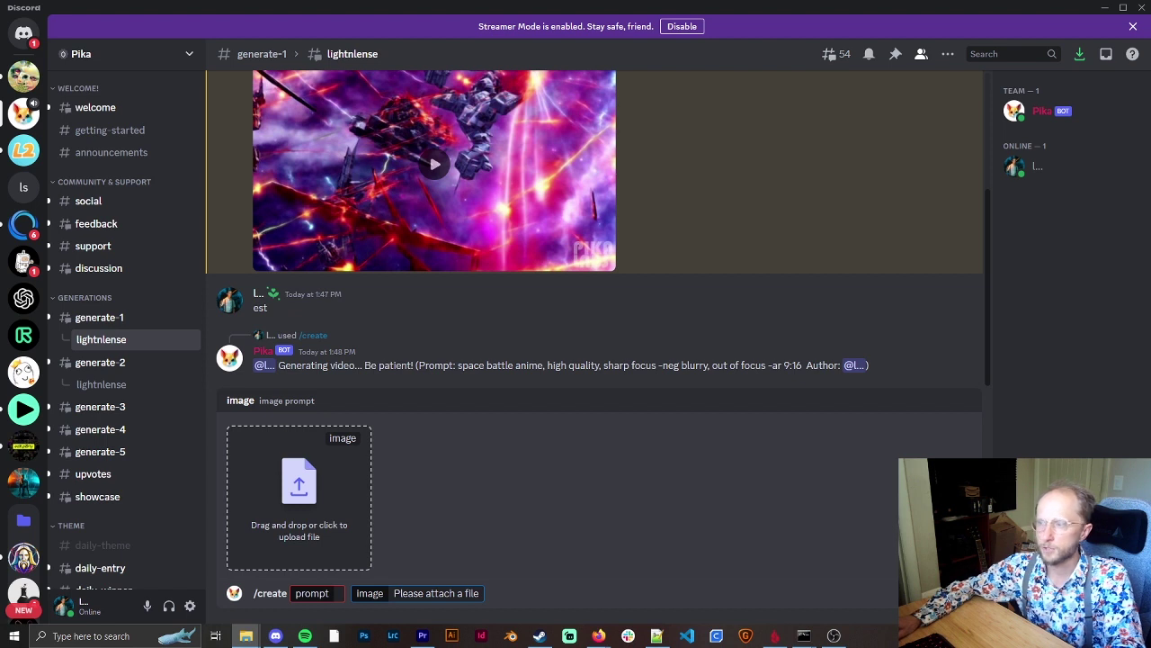
drag(642, 450, 346, 496)
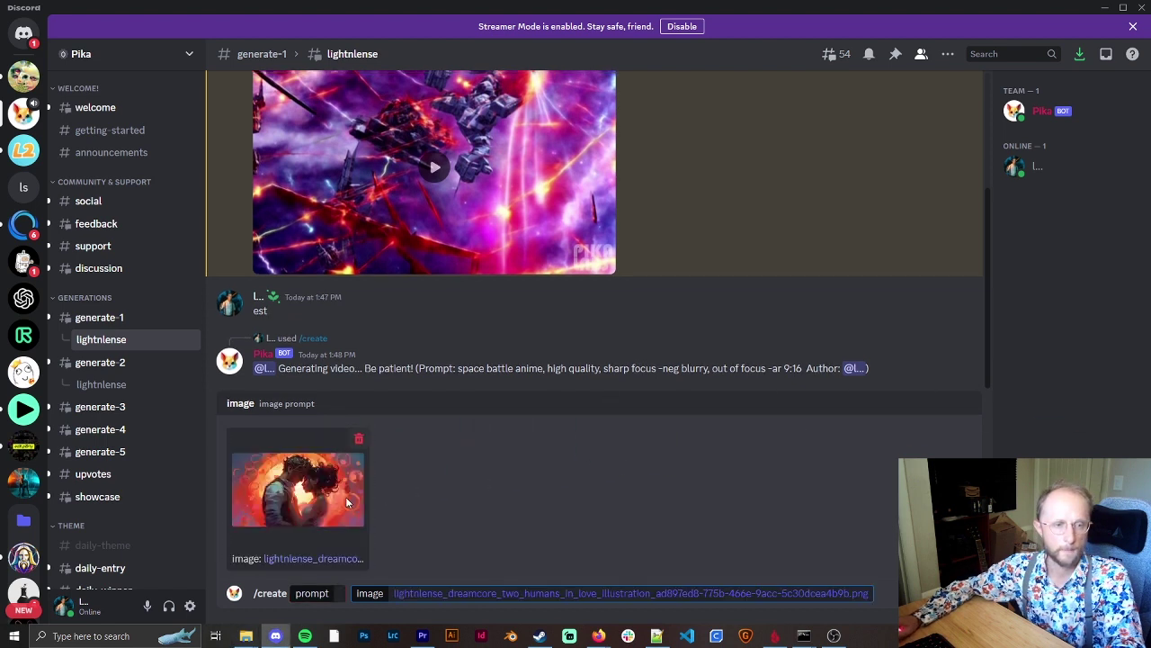
click(312, 593)
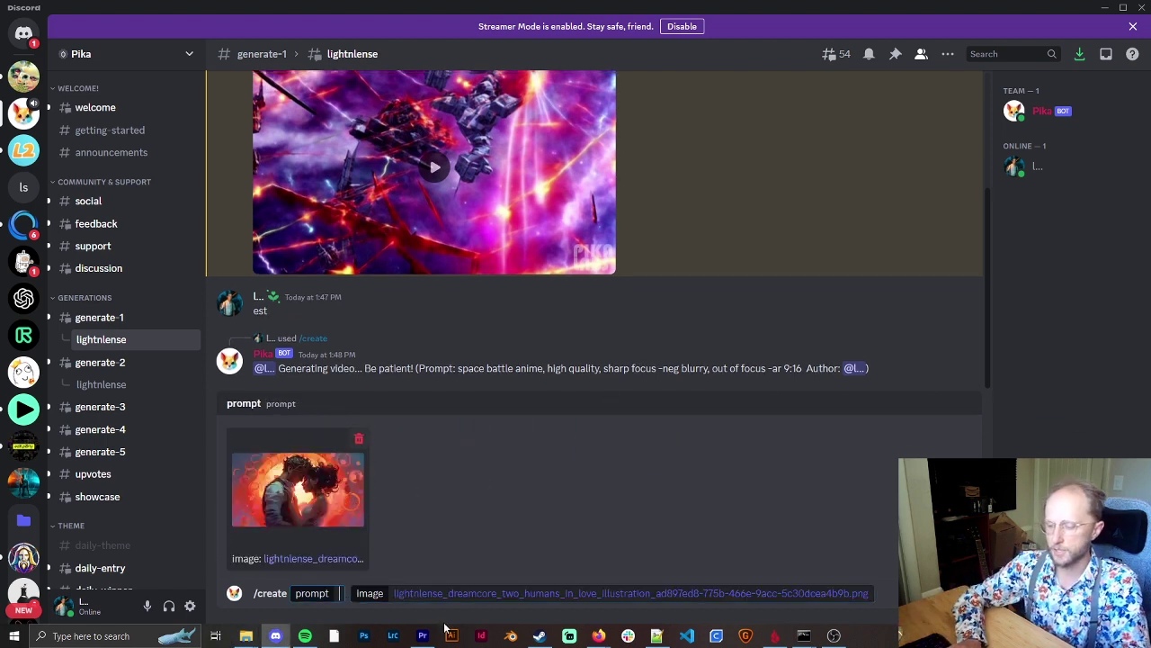
text(two people in )
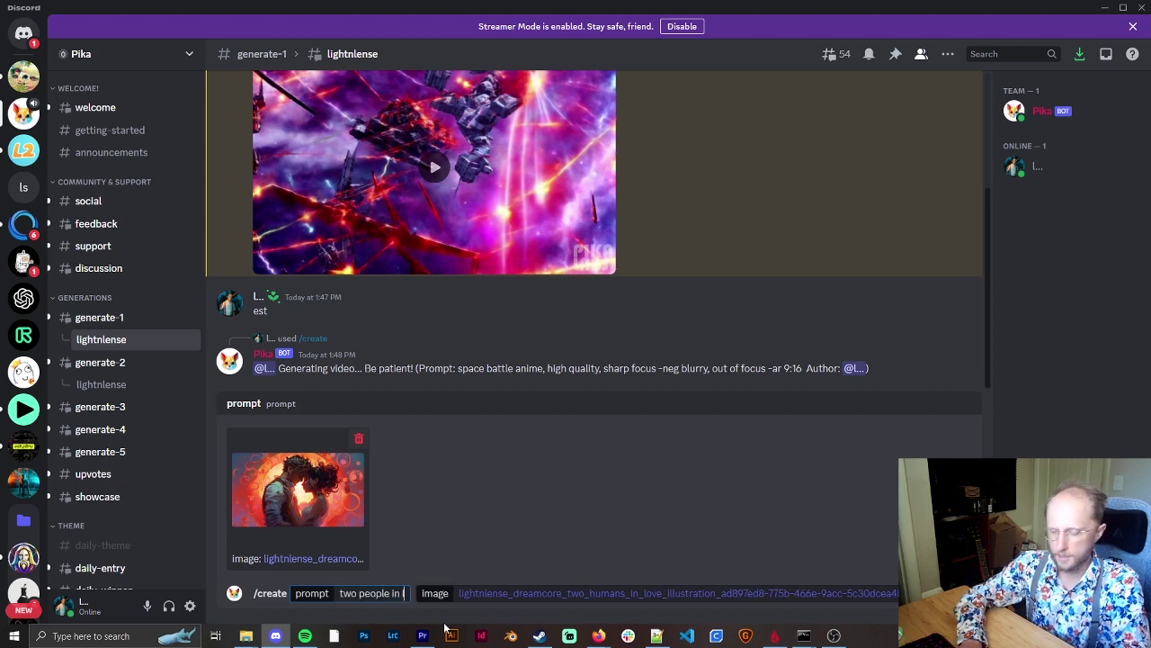
text(l)
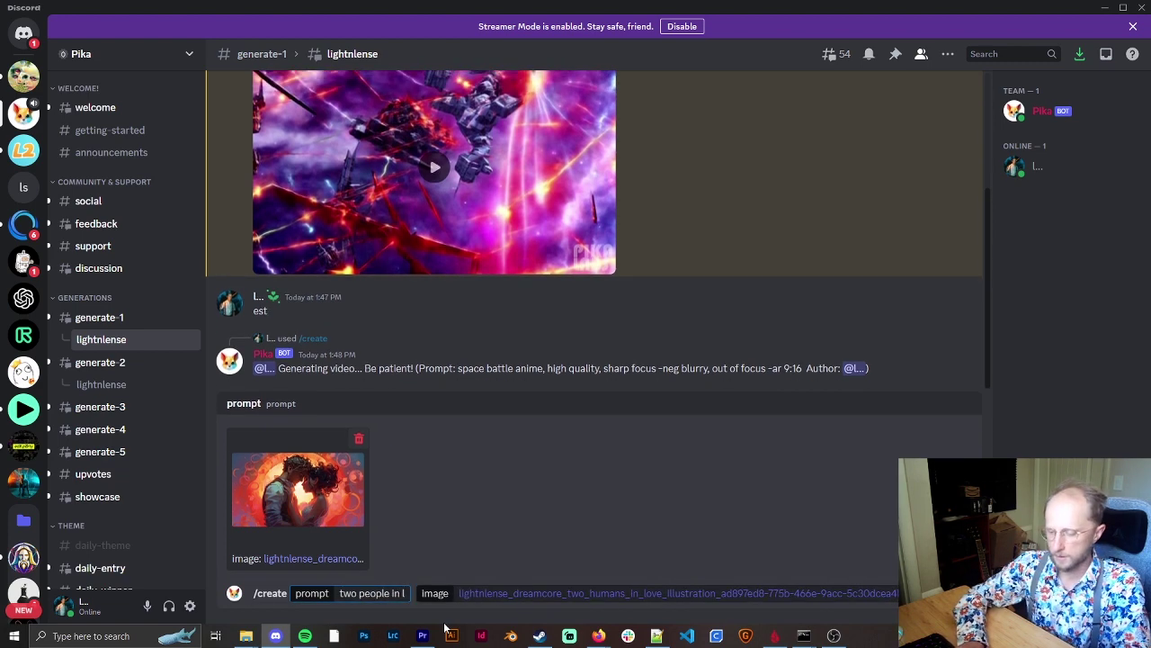
text(ove, gih qua)
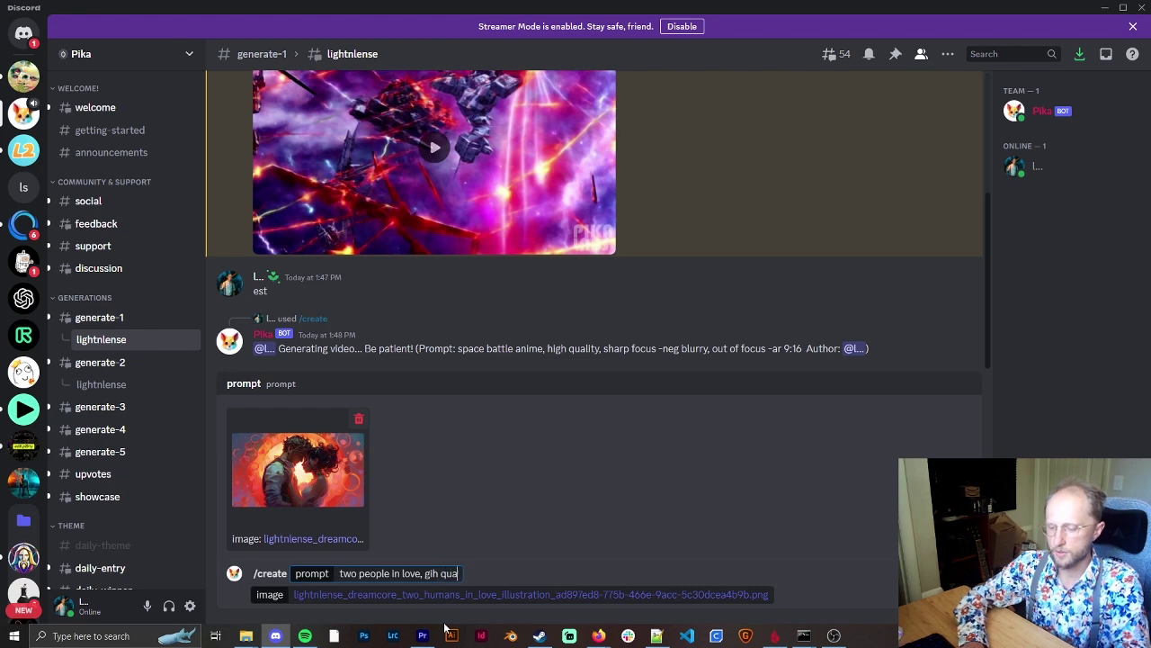
text(lity,)
key(BackSpace)
key(BackSpace)
key(BackSpace)
key(BackSpace)
key(BackSpace)
key(BackSpace)
key(BackSpace)
key(BackSpace)
key(BackSpace)
key(BackSpace)
key(BackSpace)
key(BackSpace)
key(BackSpace)
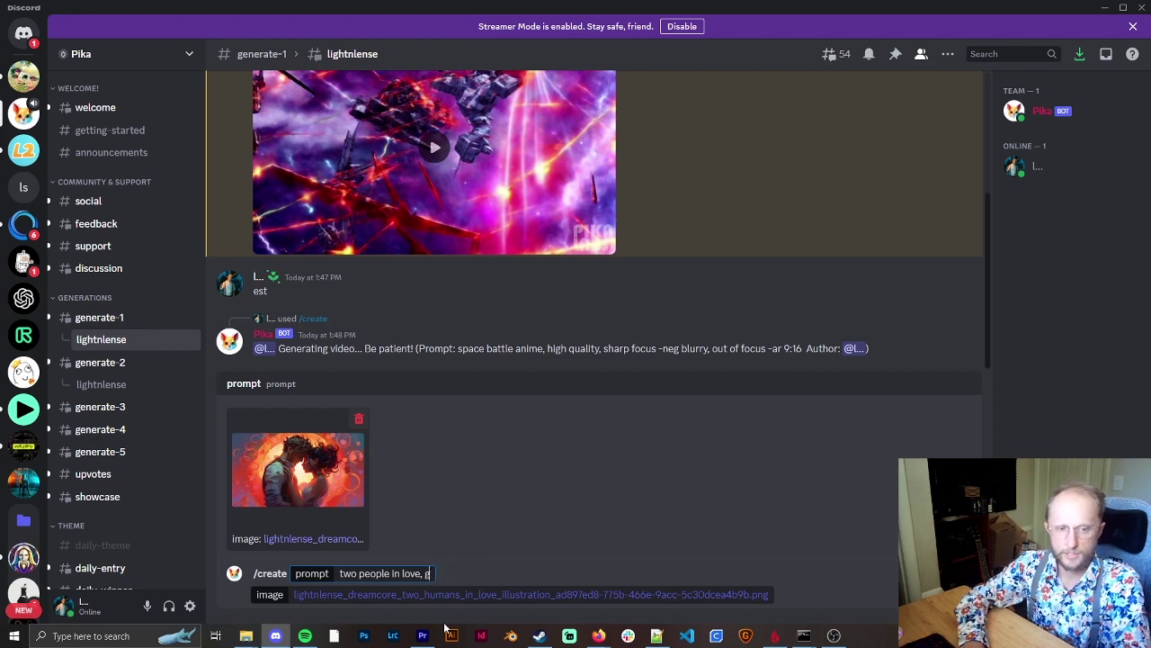
text(high qual)
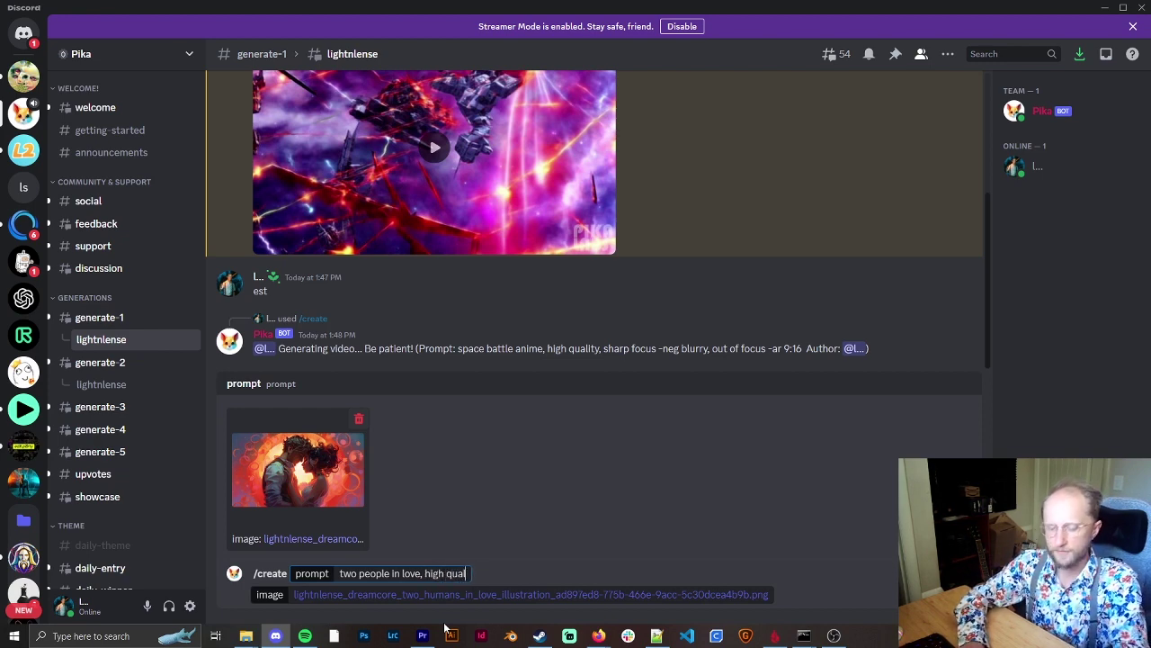
text(ity, sha)
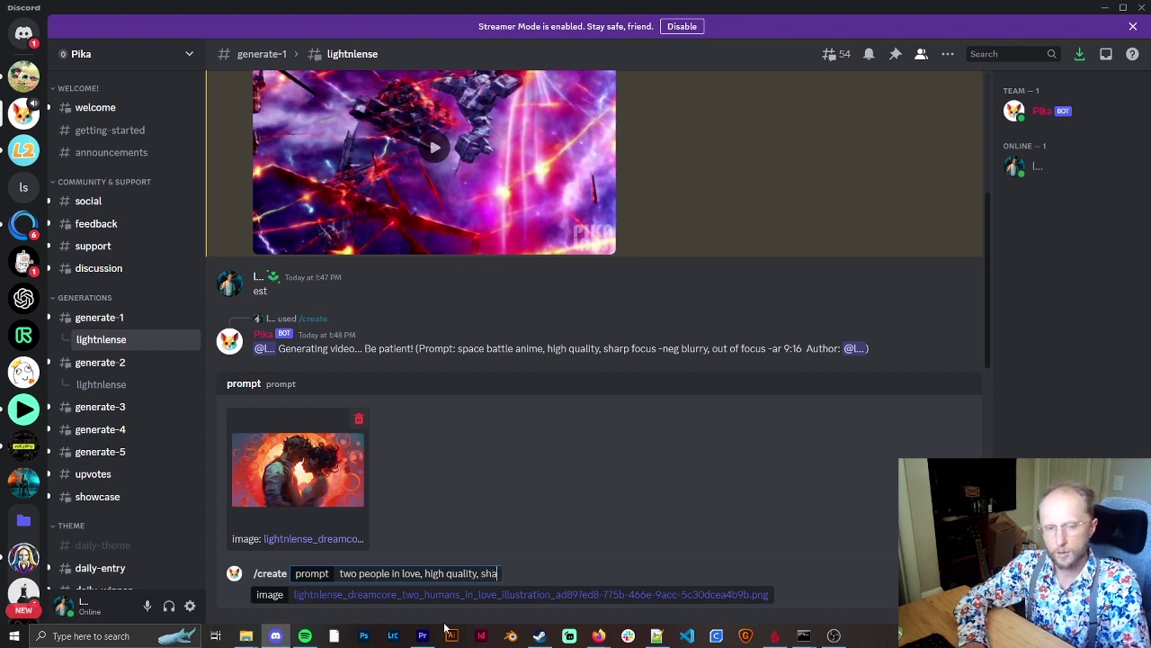
text(rp focus)
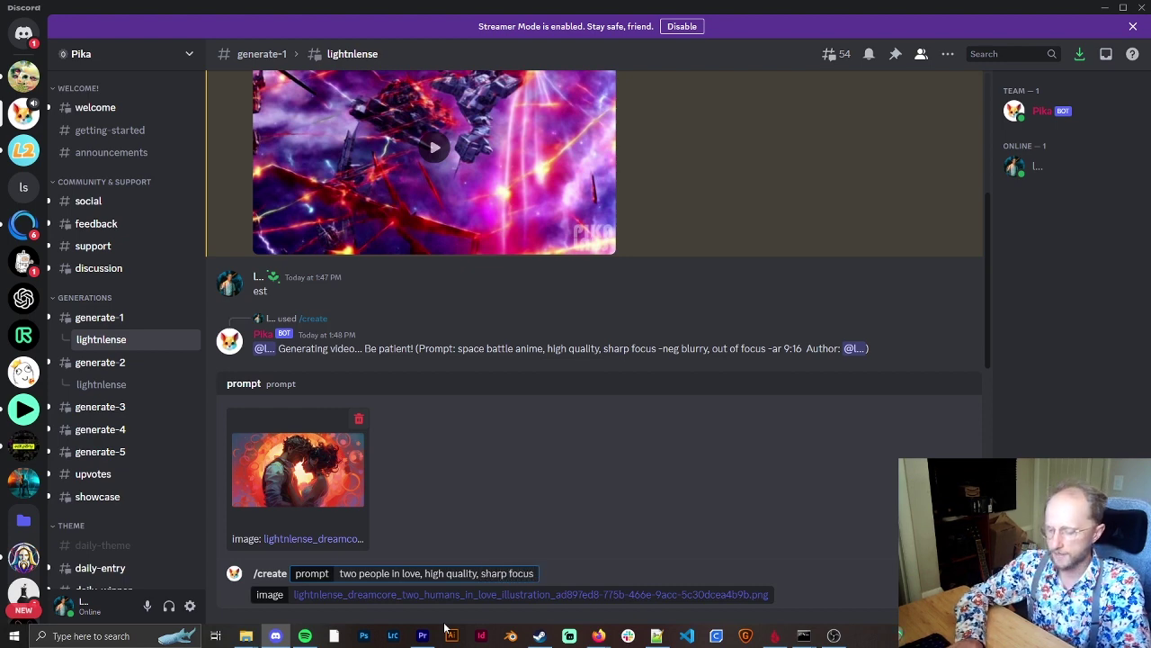
text( -neg)
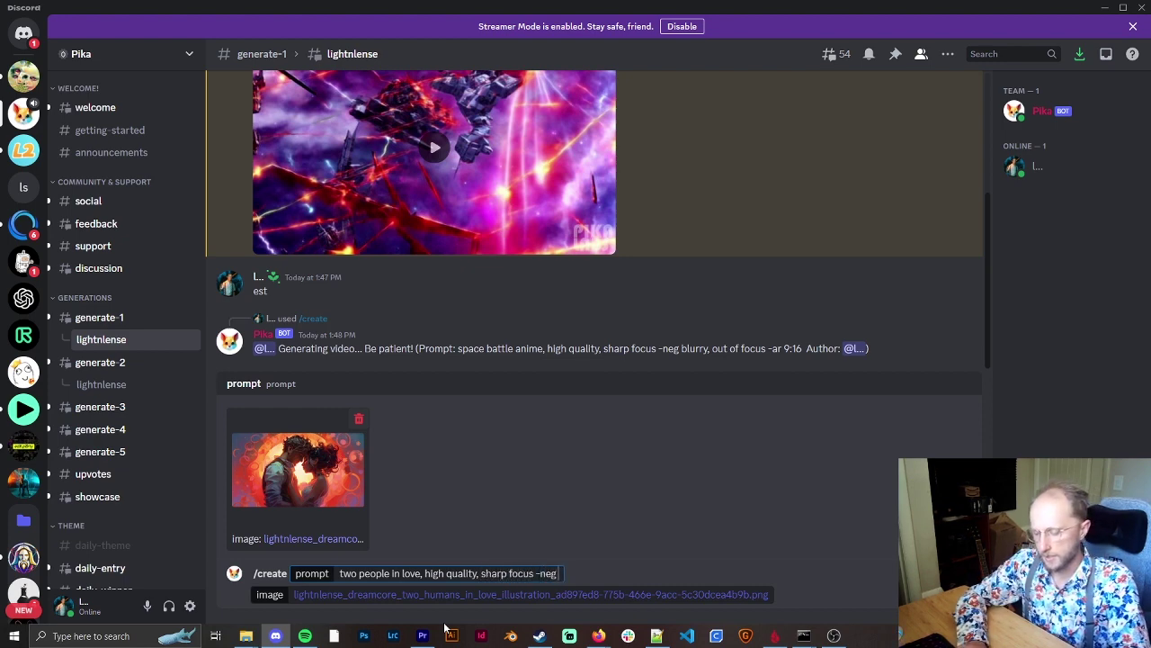
text( blurry out)
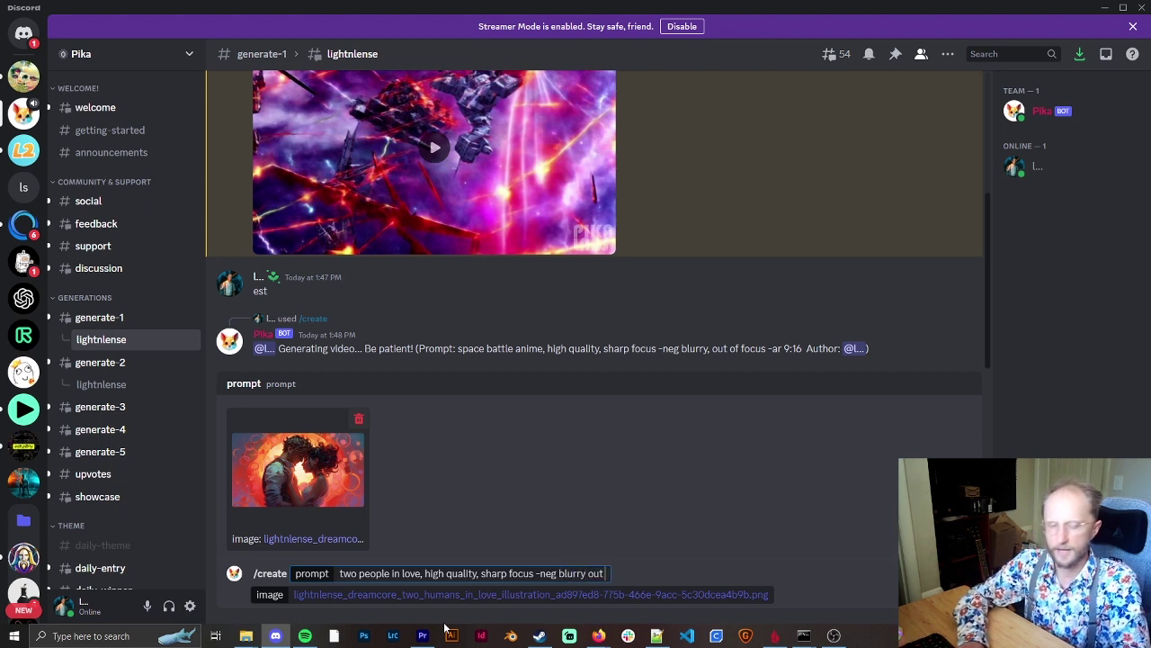
key(BackSpace)
key(BackSpace)
key(BackSpace)
text(,)
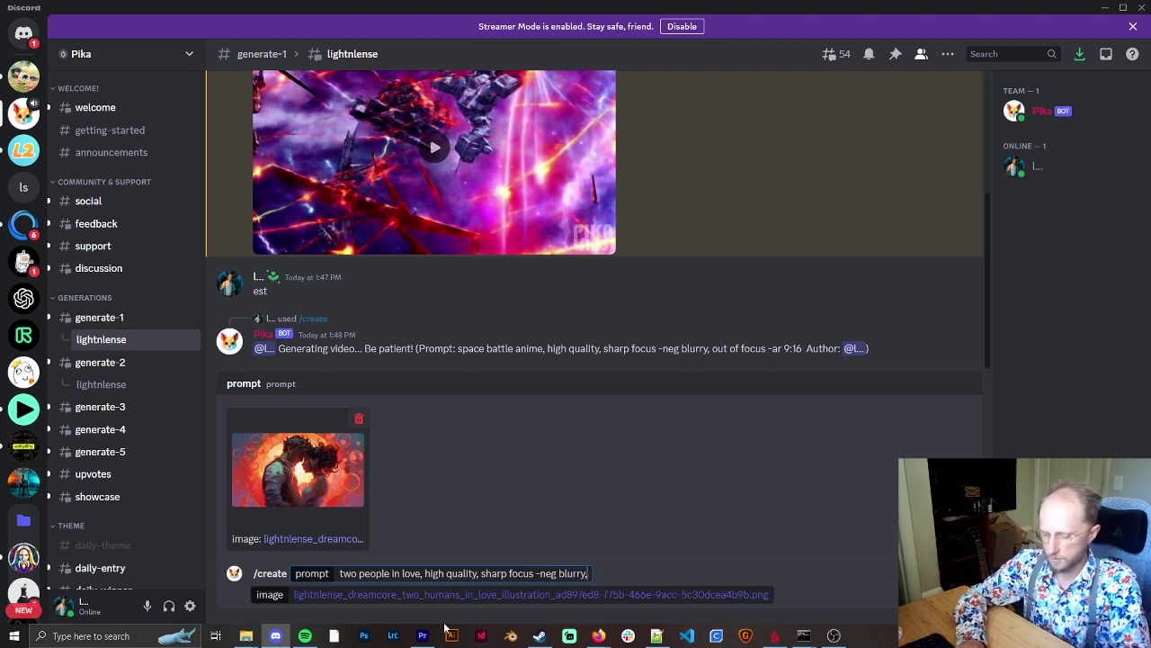
text( out of focus)
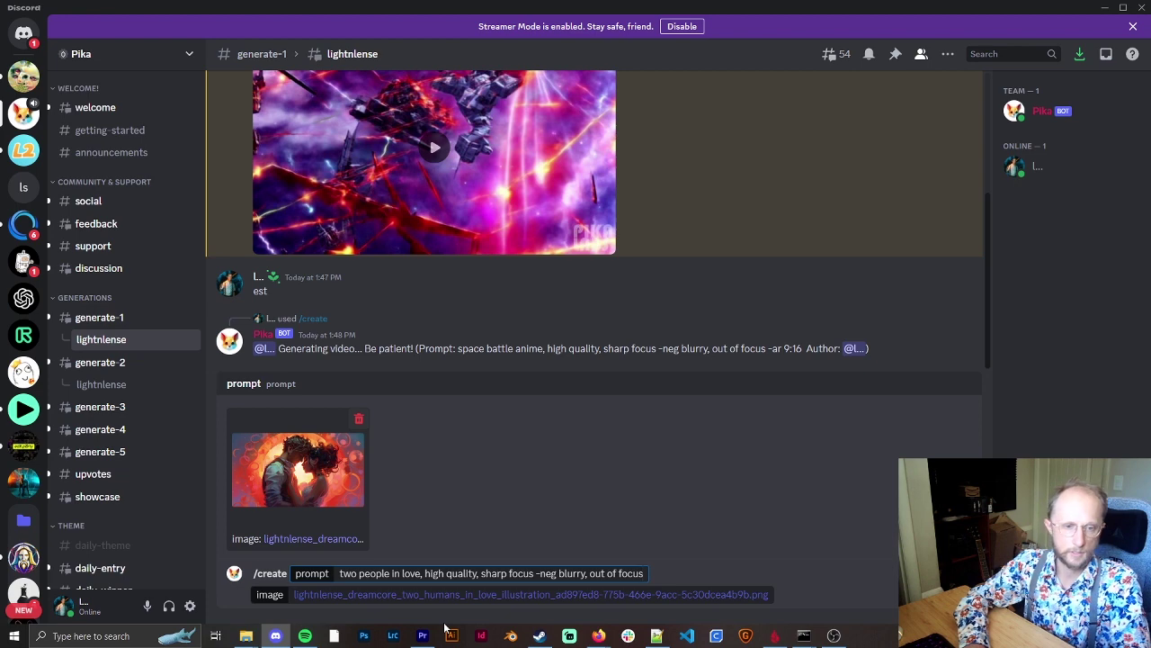
Send the image-based two people in love request to Pika.
key(Return)
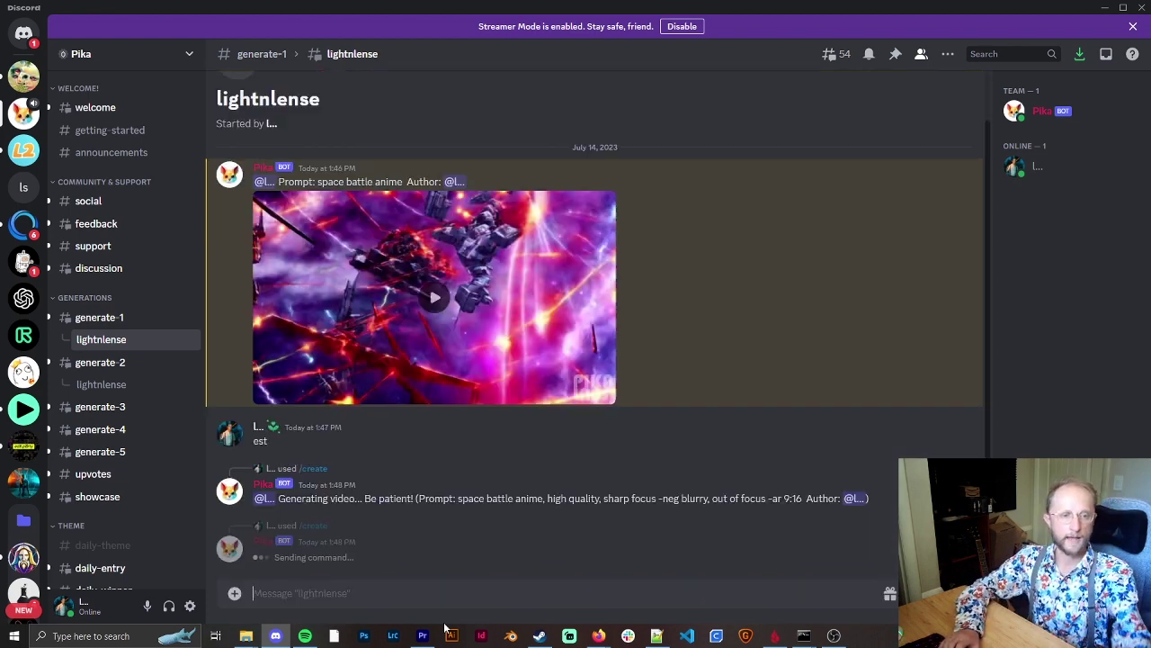